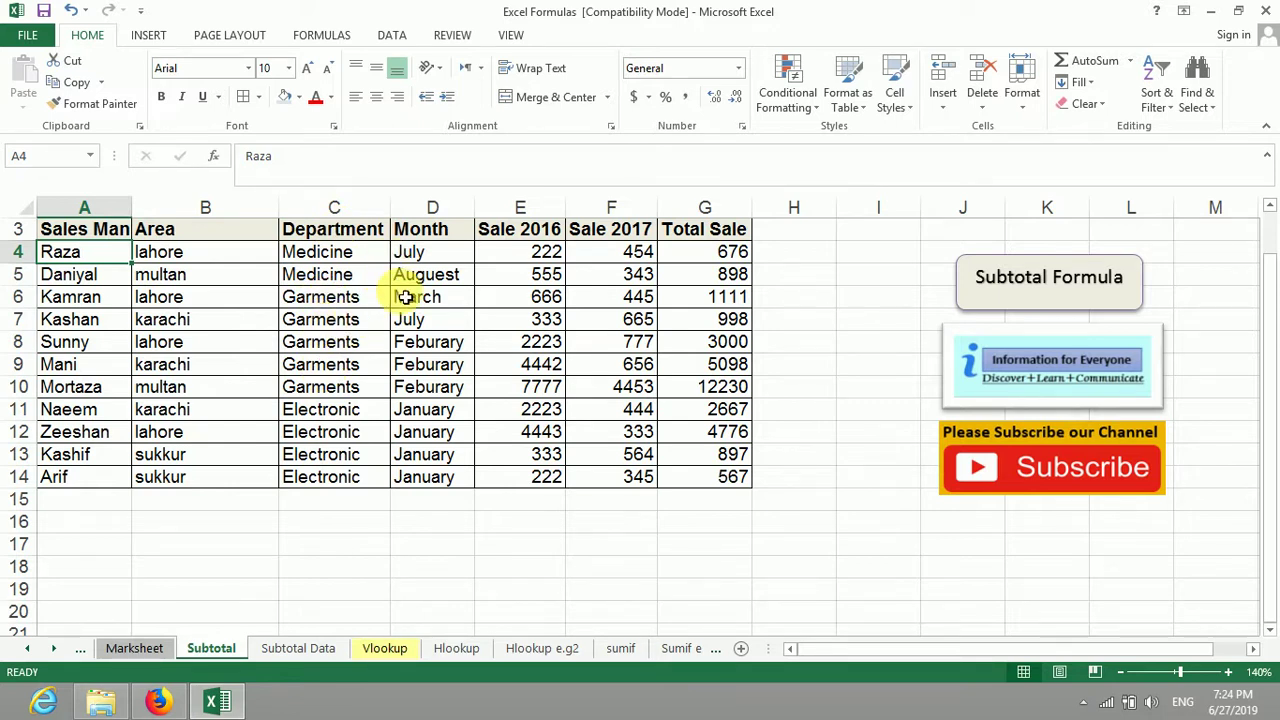
Step: Review the Electronic, Medicine and Grand Total formulas on the Subtotal Data sheet
{"action": "left_click", "coordinate": [296, 650]}
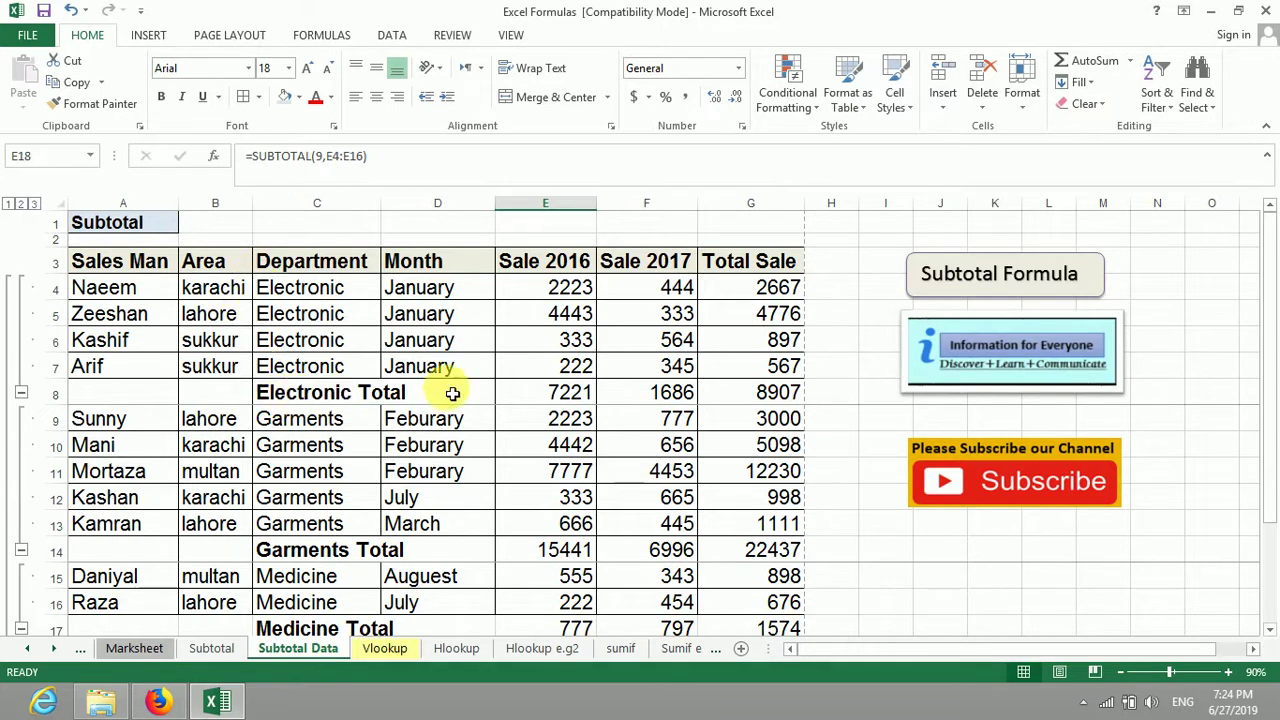
{"action": "left_click", "coordinate": [562, 393]}
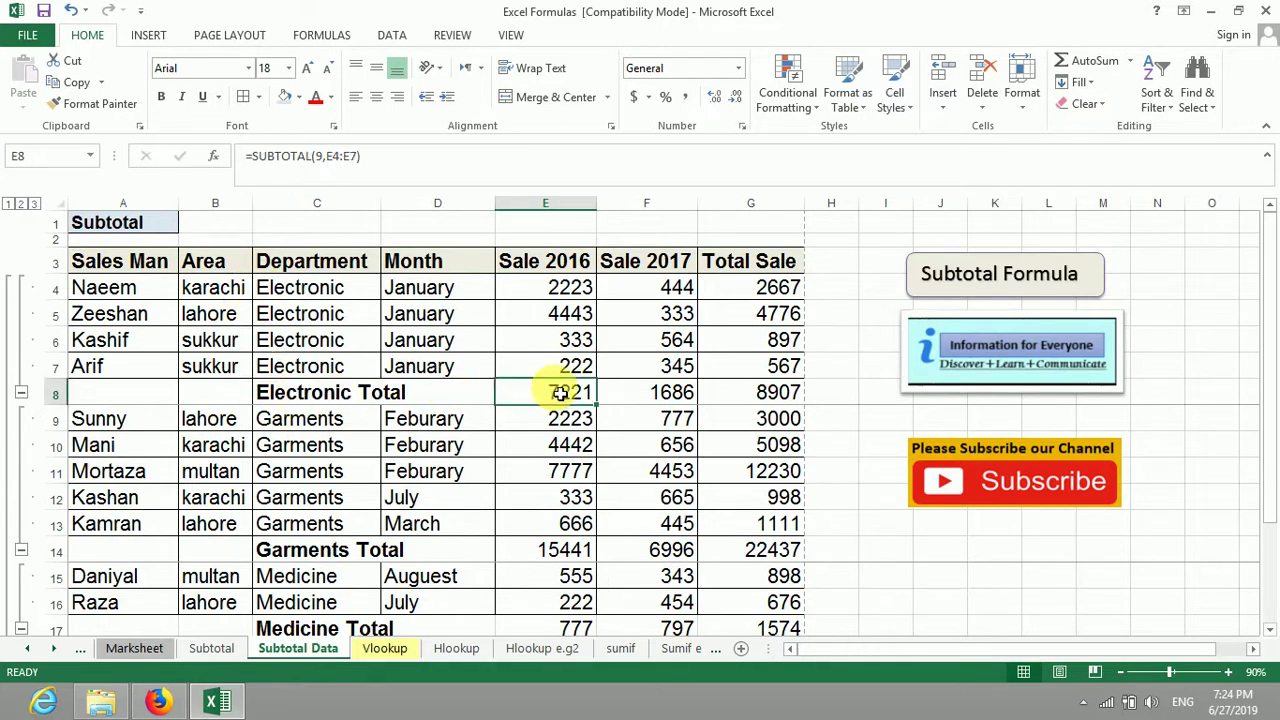
{"action": "left_click", "coordinate": [648, 392]}
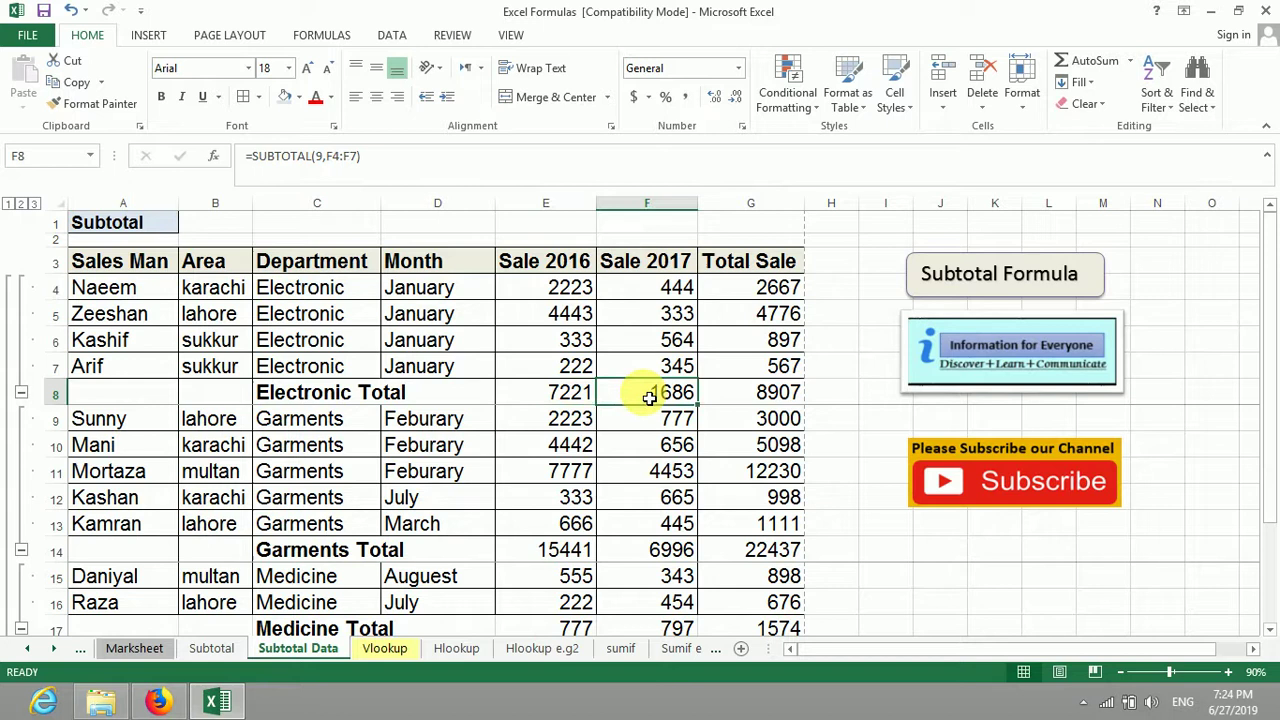
{"action": "left_click", "coordinate": [760, 394]}
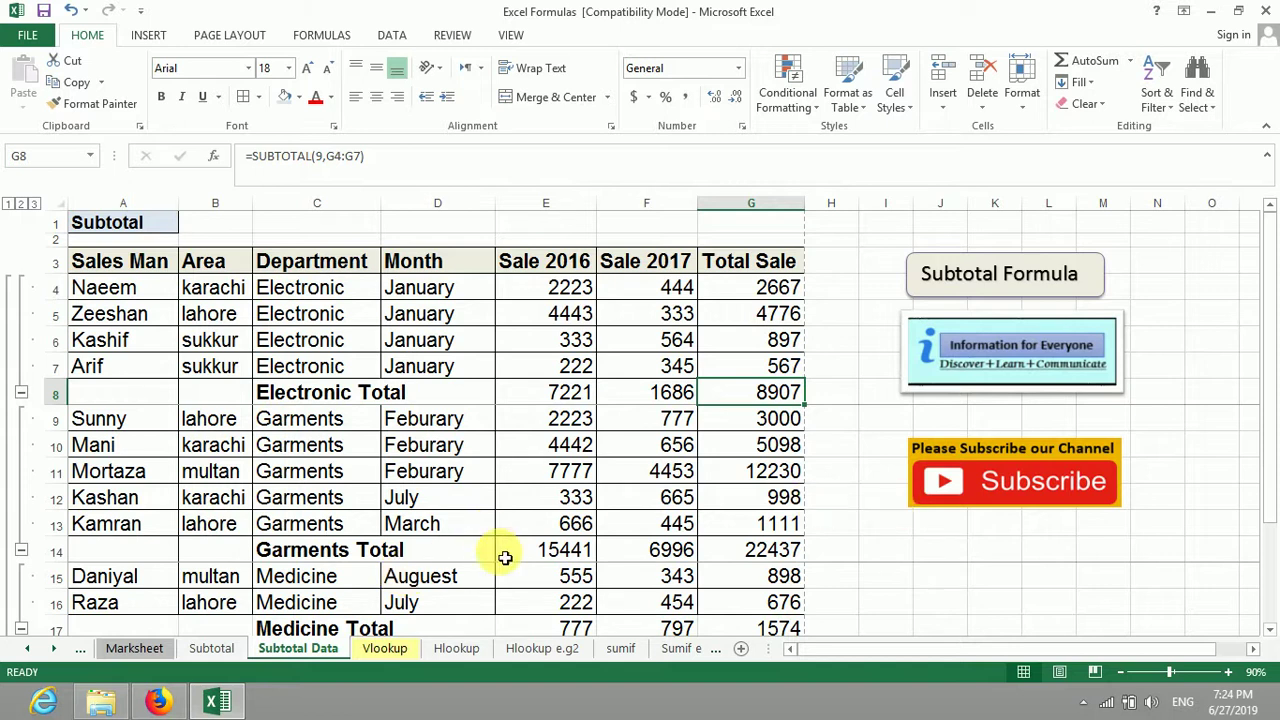
{"action": "left_click", "coordinate": [1270, 628]}
{"action": "left_click", "coordinate": [1270, 628]}
{"action": "left_click", "coordinate": [1270, 628]}
{"action": "left_click", "coordinate": [1270, 628]}
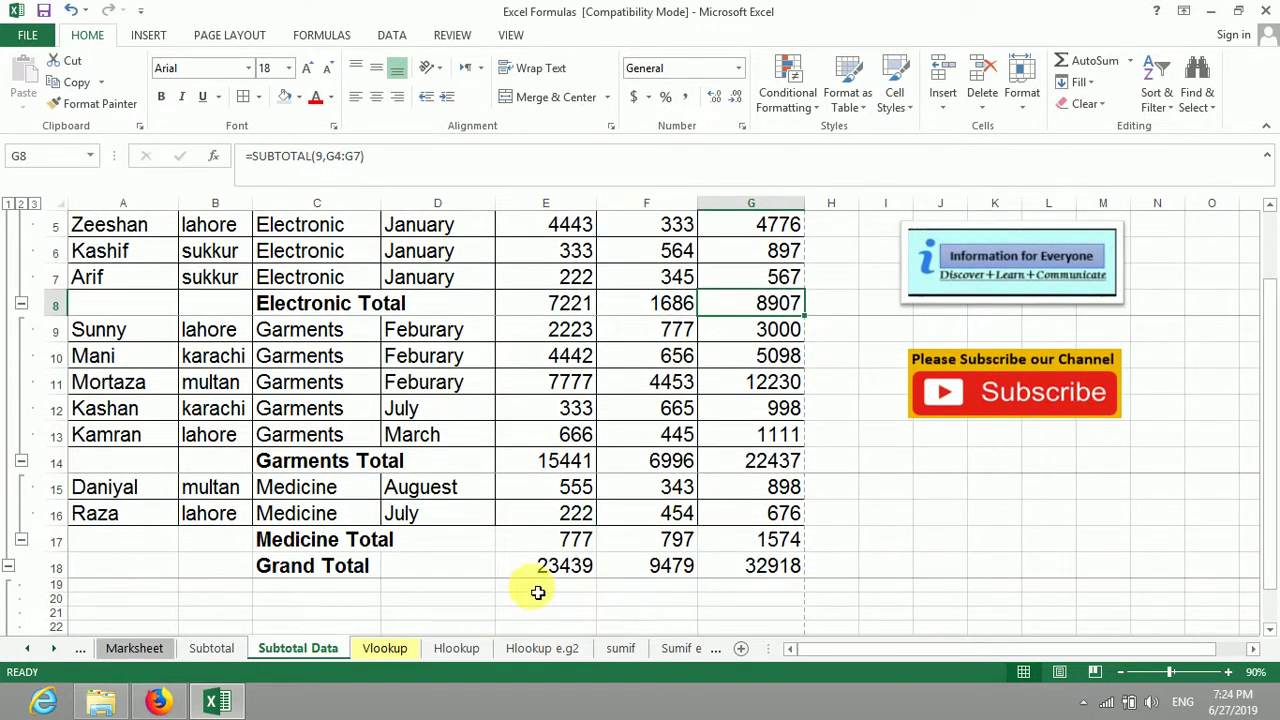
{"action": "left_click", "coordinate": [579, 567]}
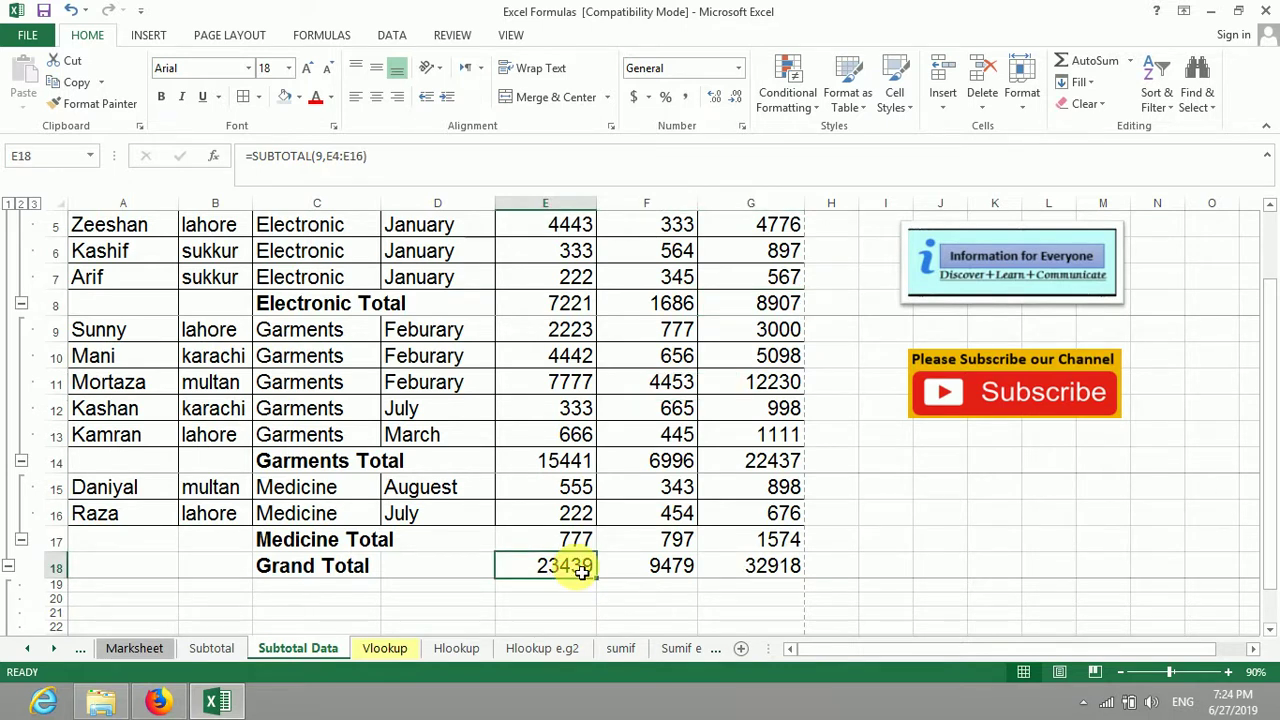
{"action": "left_click", "coordinate": [414, 537]}
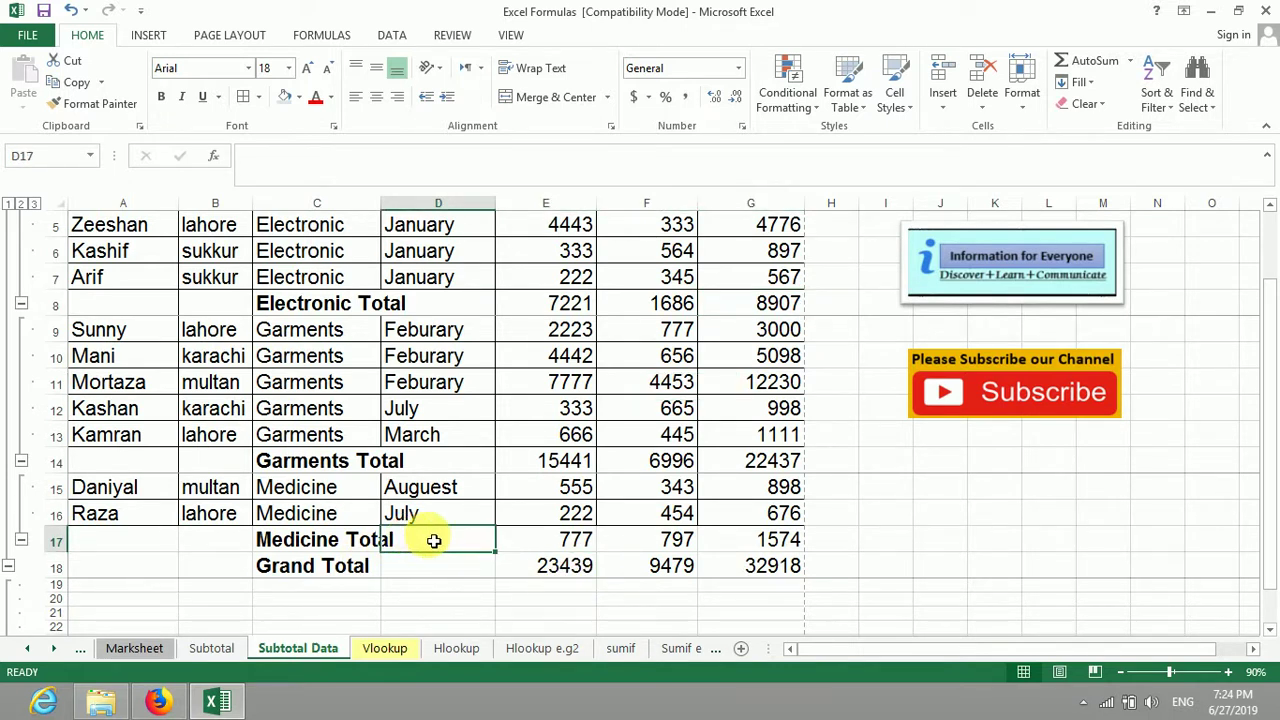
{"action": "left_click", "coordinate": [726, 538]}
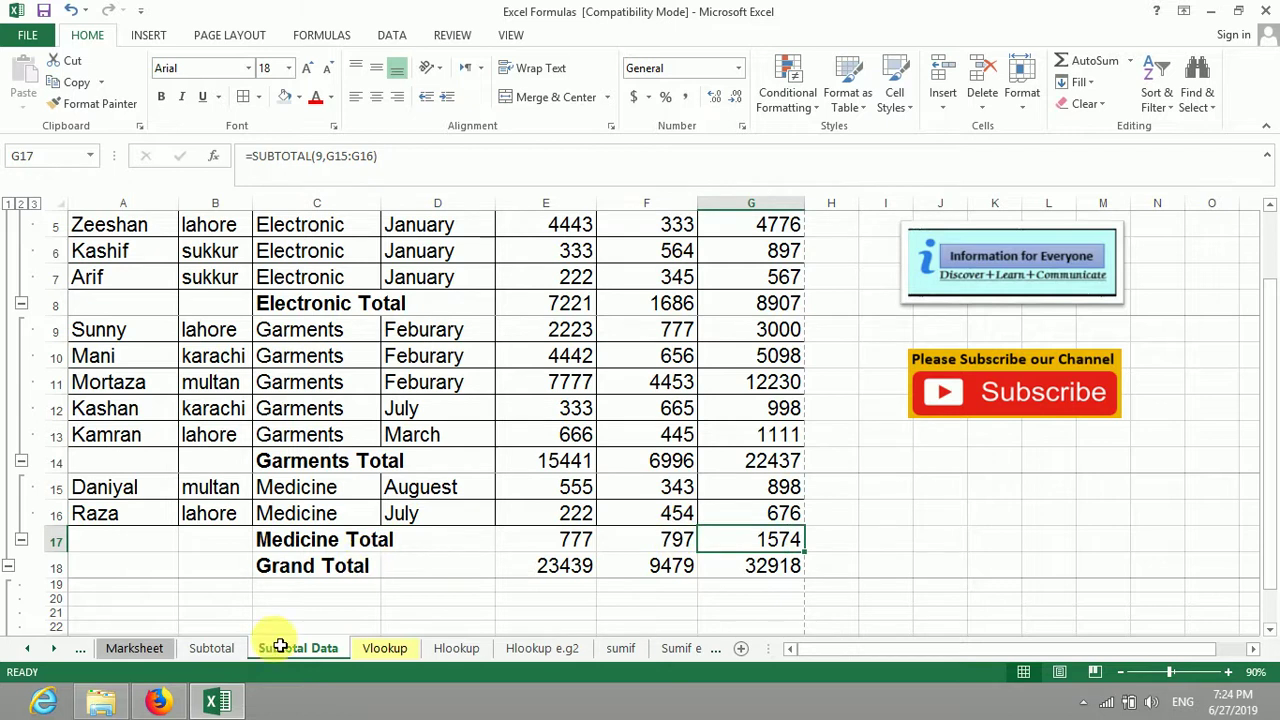
{"action": "left_click", "coordinate": [209, 650]}
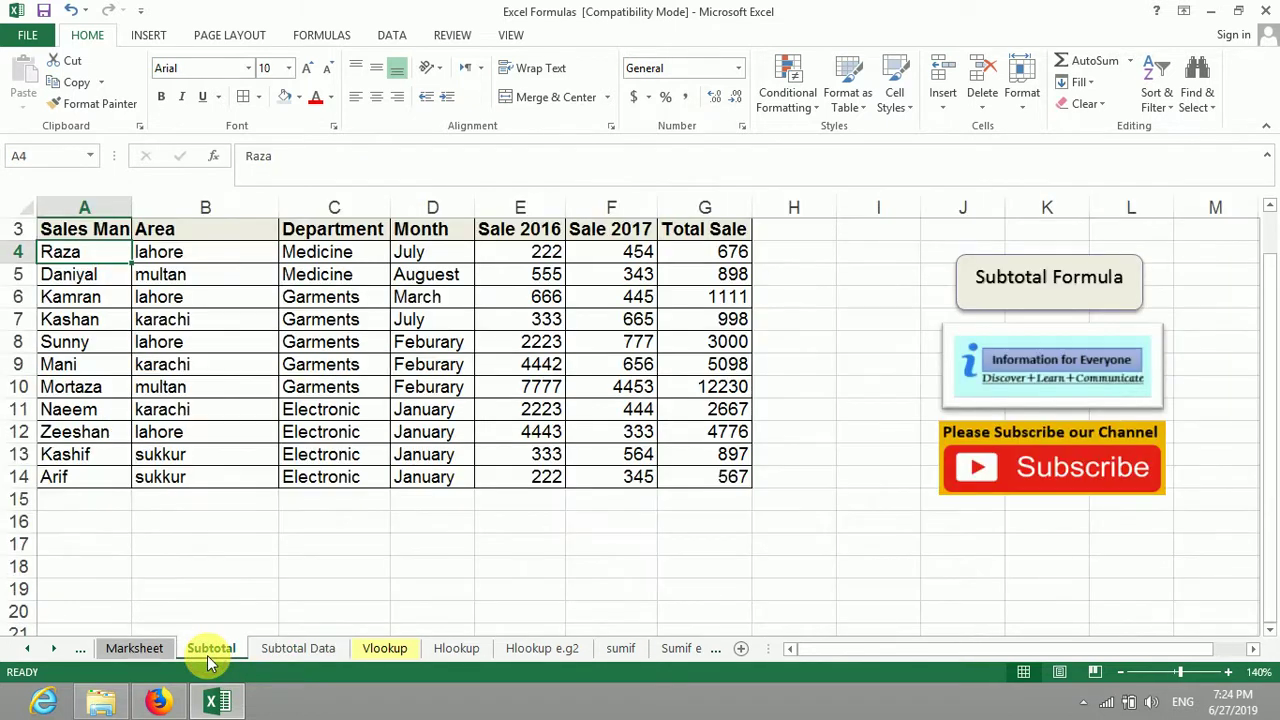
Step: Sort the table A3:G14 by Department in A to Z order
{"action": "left_click", "coordinate": [85, 320]}
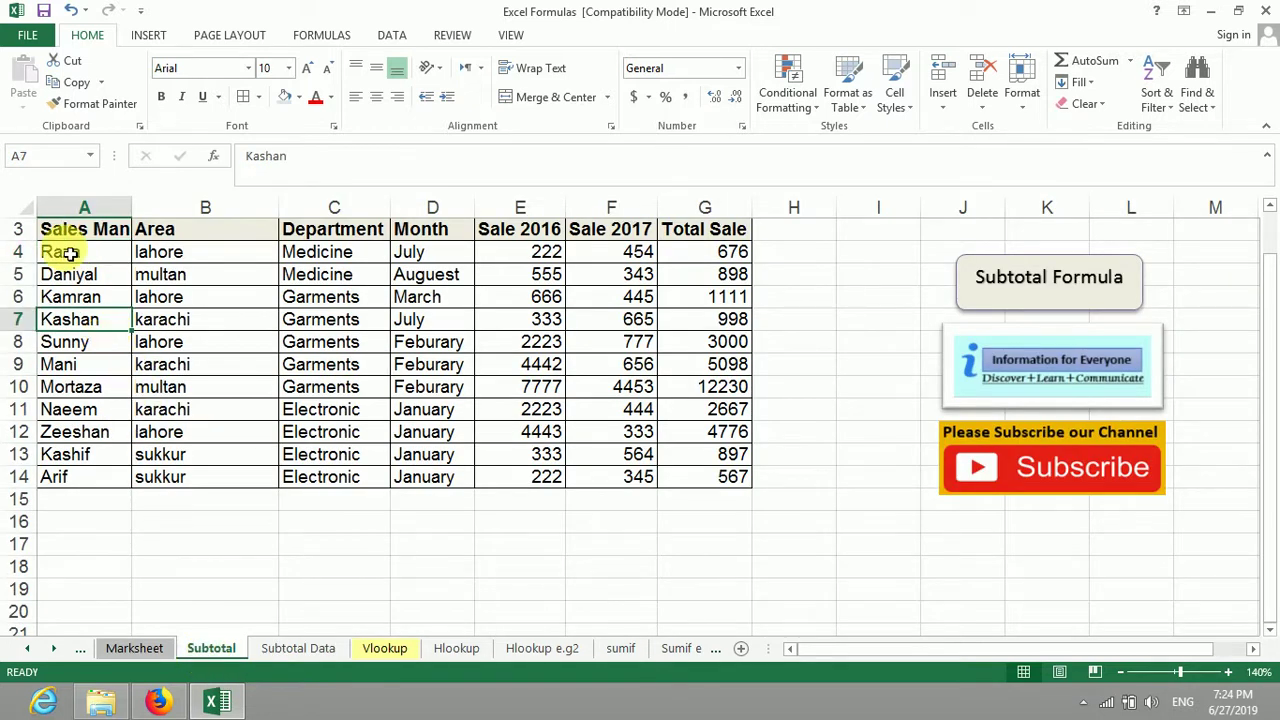
{"action": "left_click", "coordinate": [62, 236]}
{"action": "left_click_drag", "start_coordinate": [62, 236], "coordinate": [718, 477]}
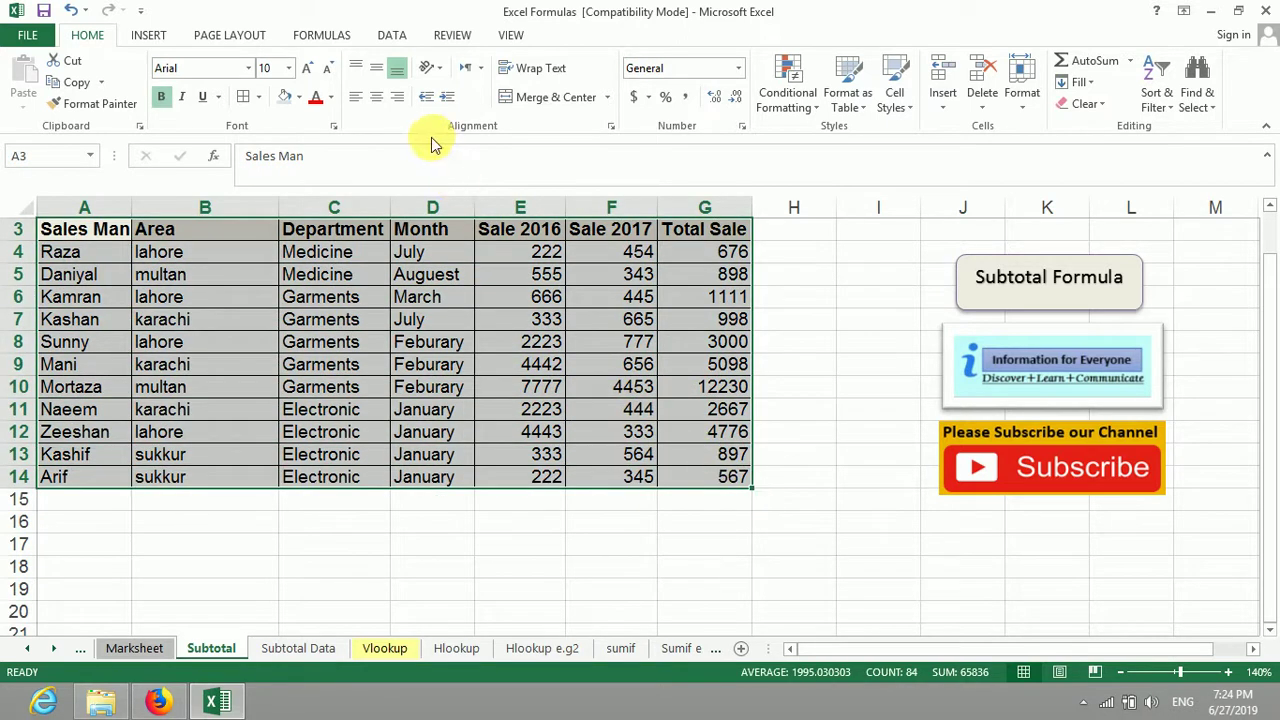
{"action": "left_click", "coordinate": [388, 38]}
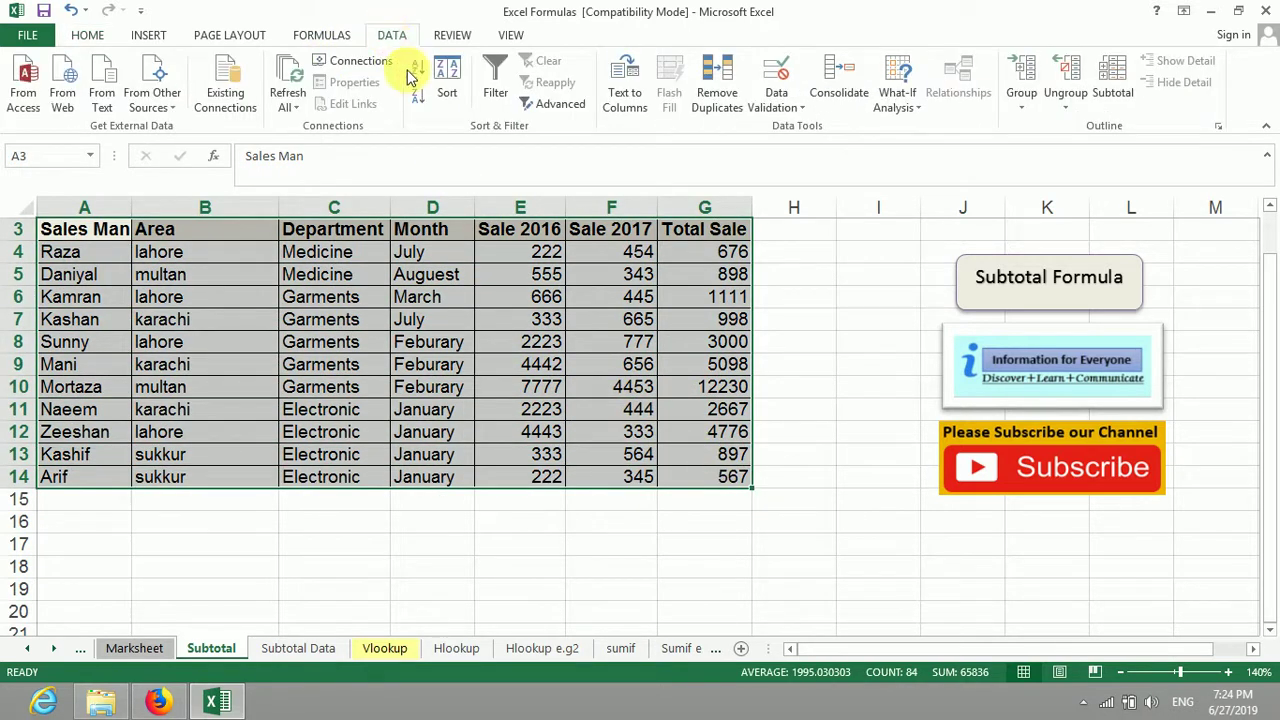
{"action": "left_click", "coordinate": [452, 96]}
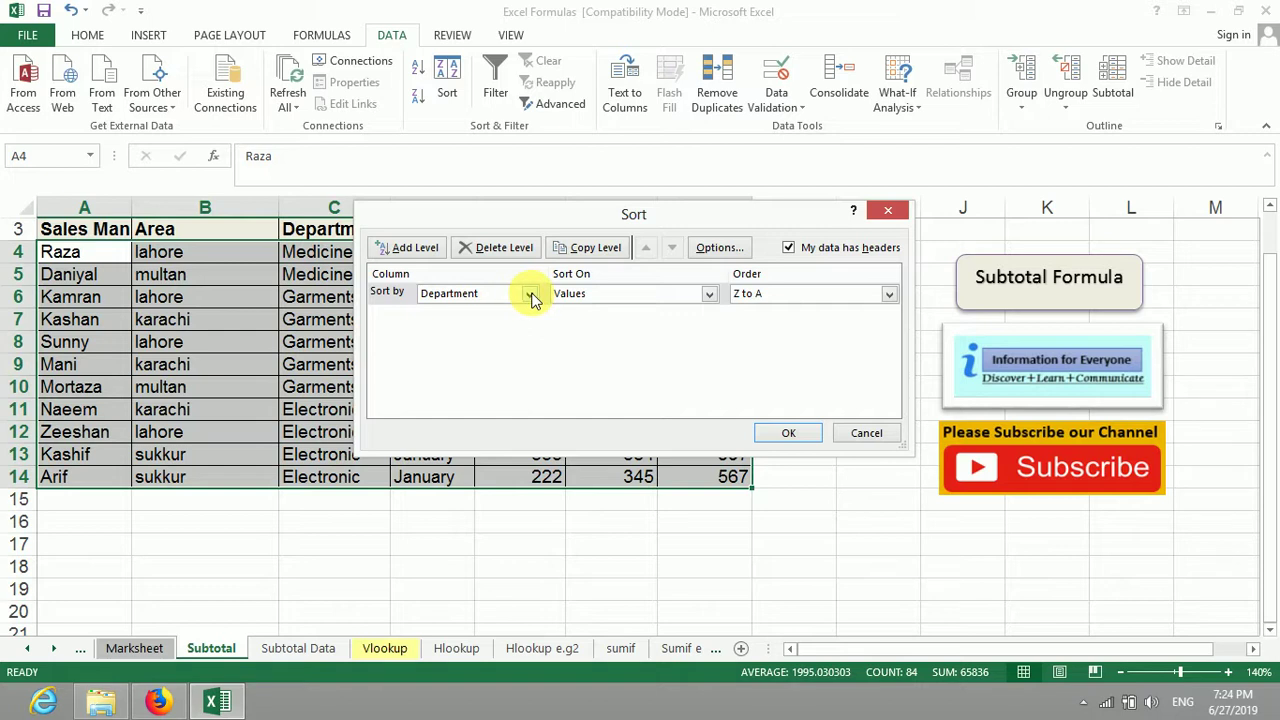
{"action": "left_click_drag", "start_coordinate": [551, 223], "coordinate": [597, 296]}
{"action": "left_click", "coordinate": [573, 370]}
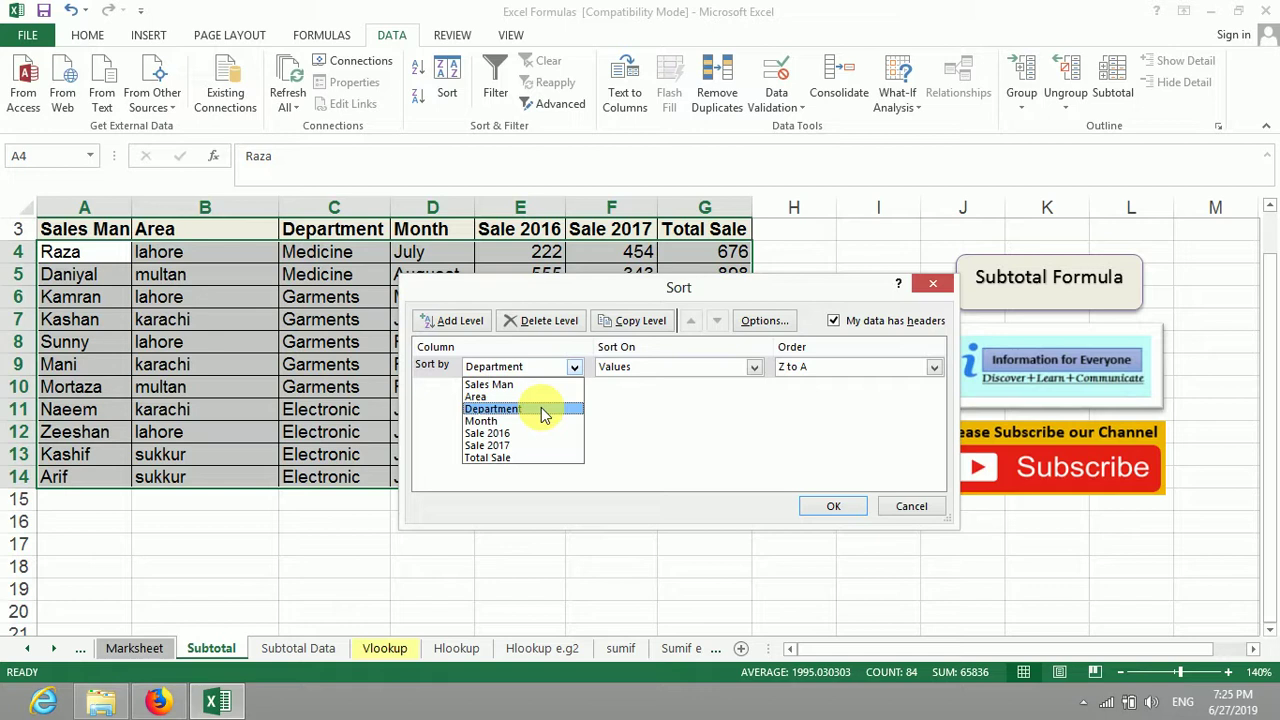
{"action": "left_click", "coordinate": [541, 407]}
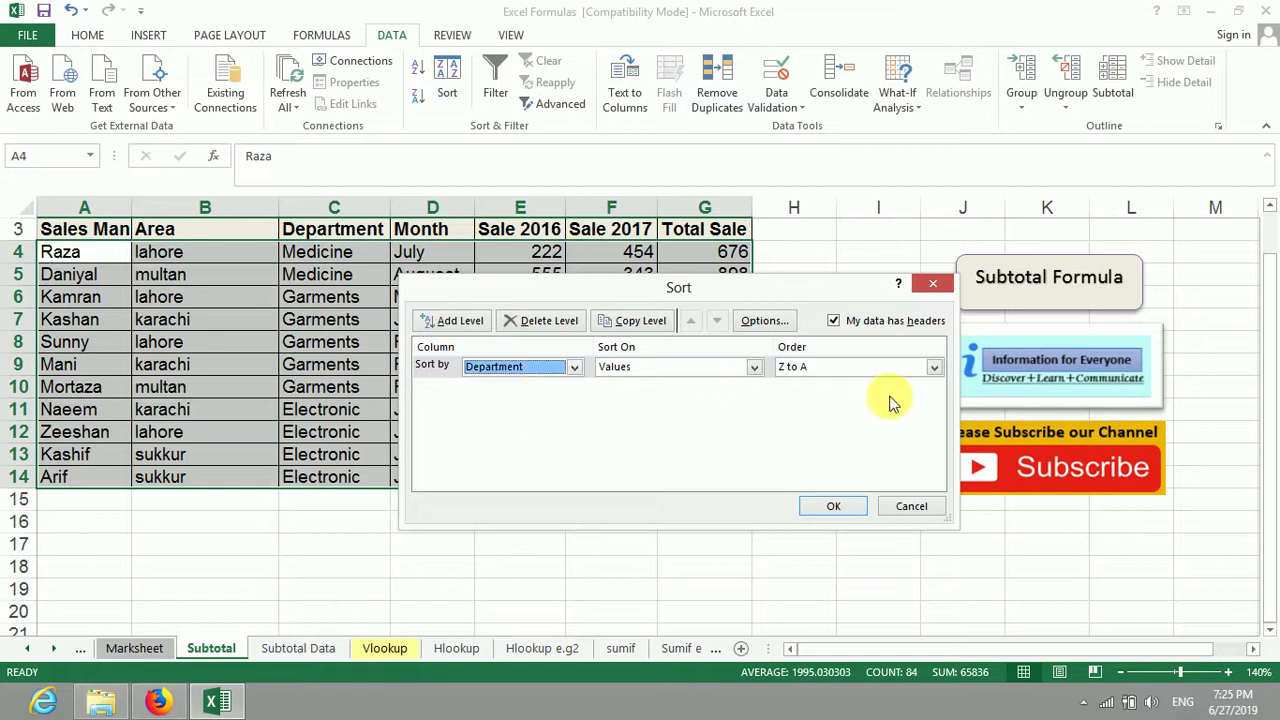
{"action": "left_click", "coordinate": [931, 369]}
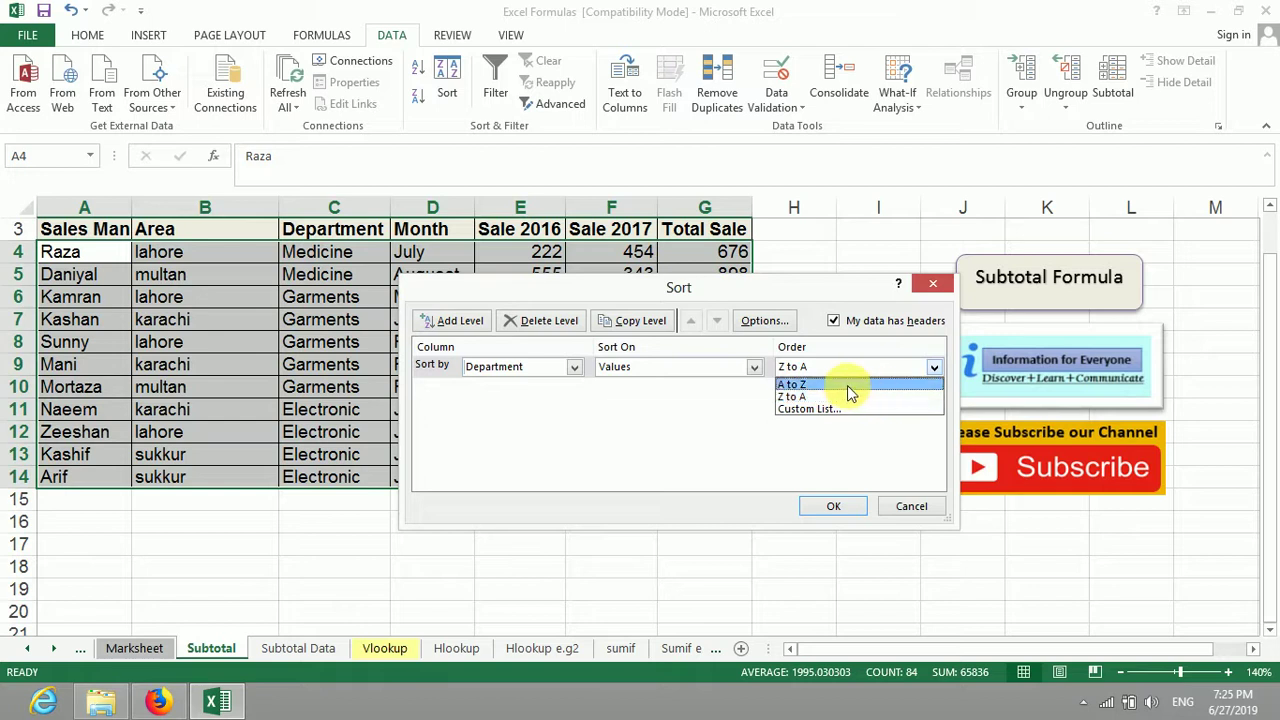
{"action": "left_click", "coordinate": [845, 386]}
{"action": "left_click", "coordinate": [828, 508]}
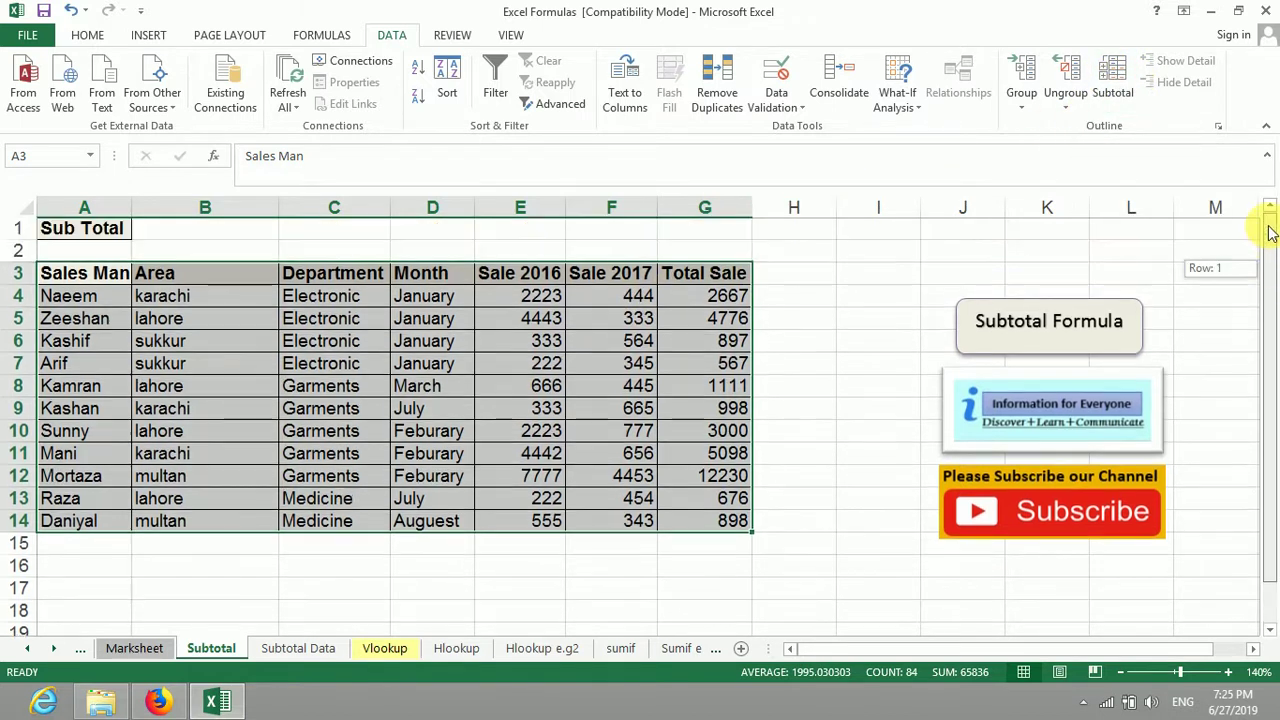
Step: Insert Sum subtotals at each change in Department for the three sales columns
{"action": "scroll", "coordinate": [1266, 248], "scroll_direction": "up", "scroll_amount": 1}
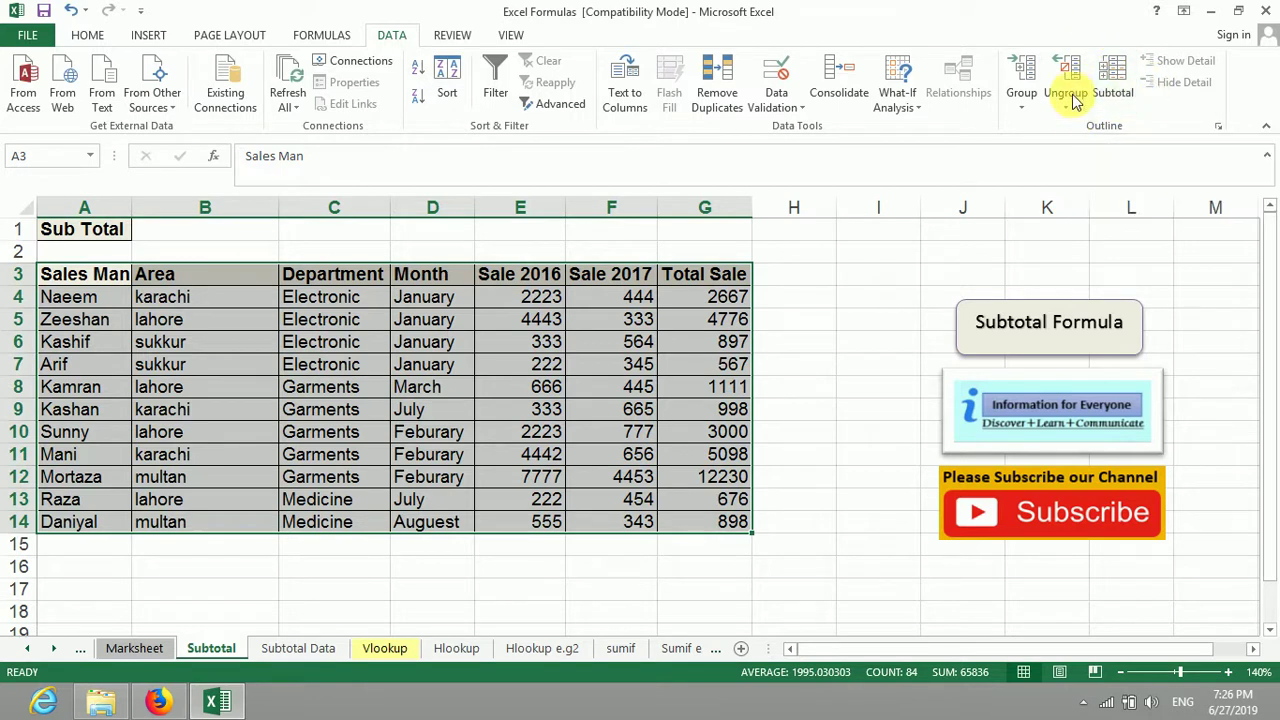
{"action": "left_click", "coordinate": [1113, 95]}
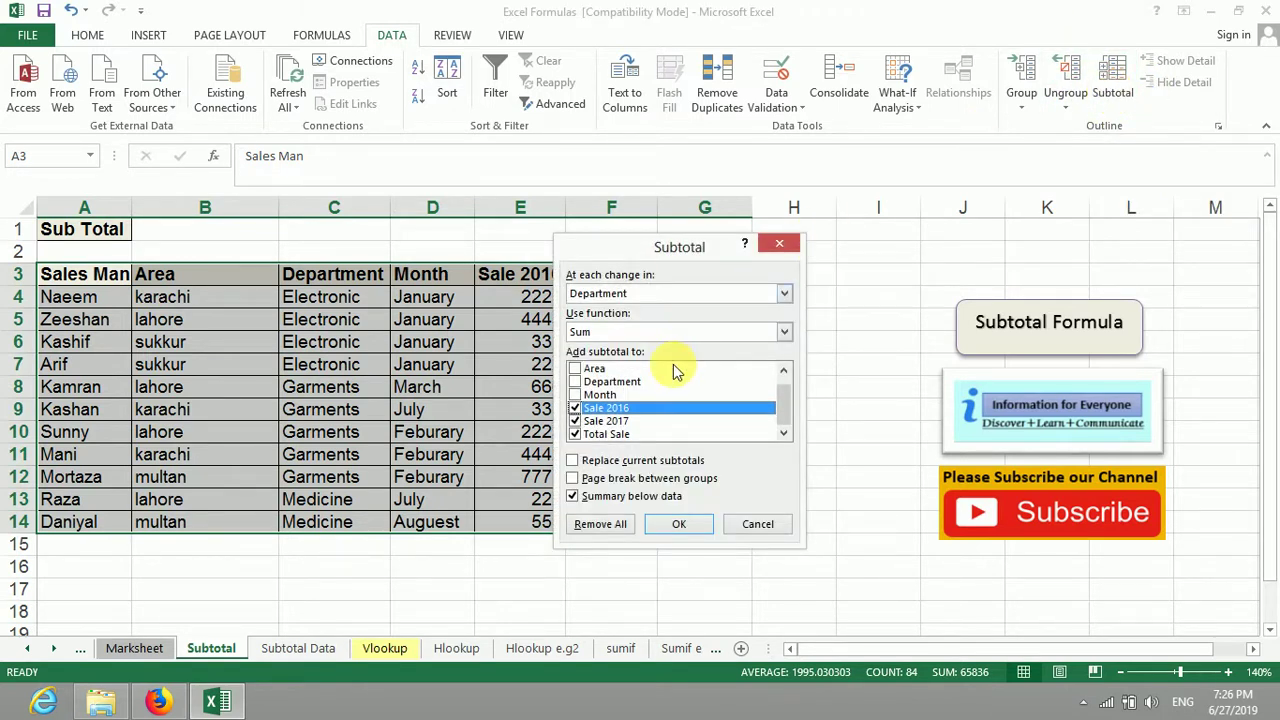
{"action": "left_click", "coordinate": [783, 293]}
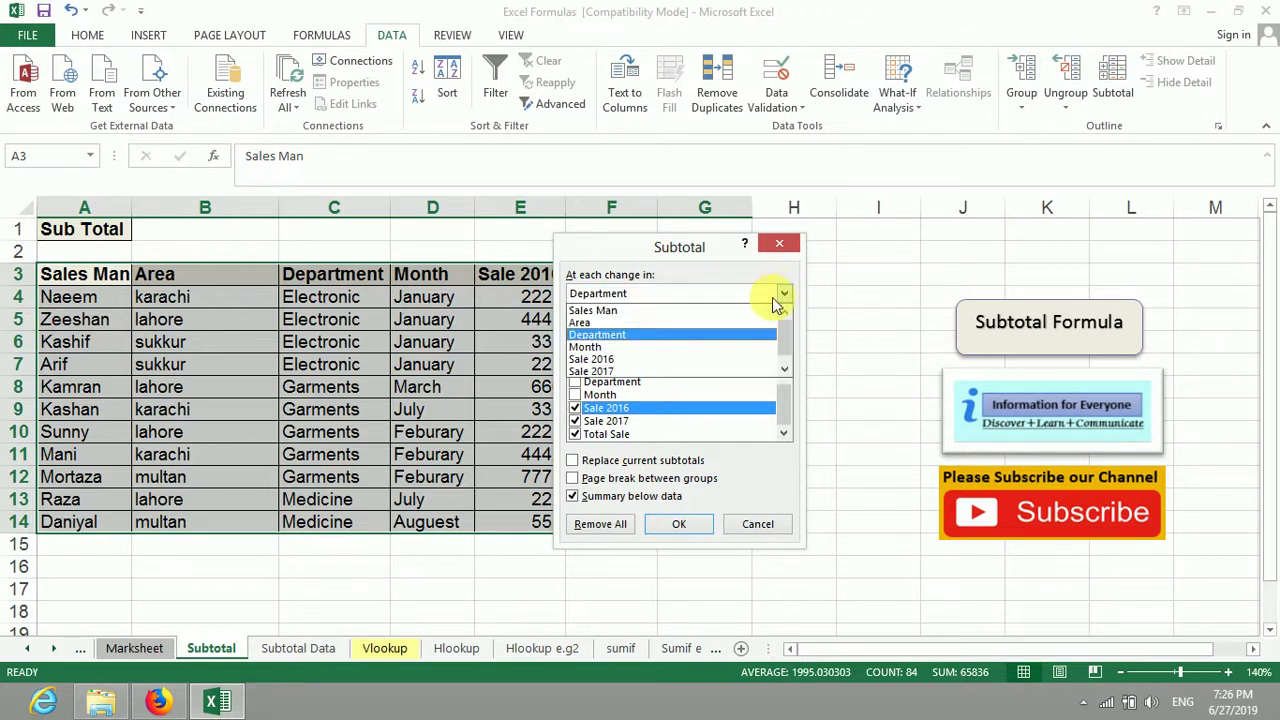
{"action": "left_click", "coordinate": [624, 343]}
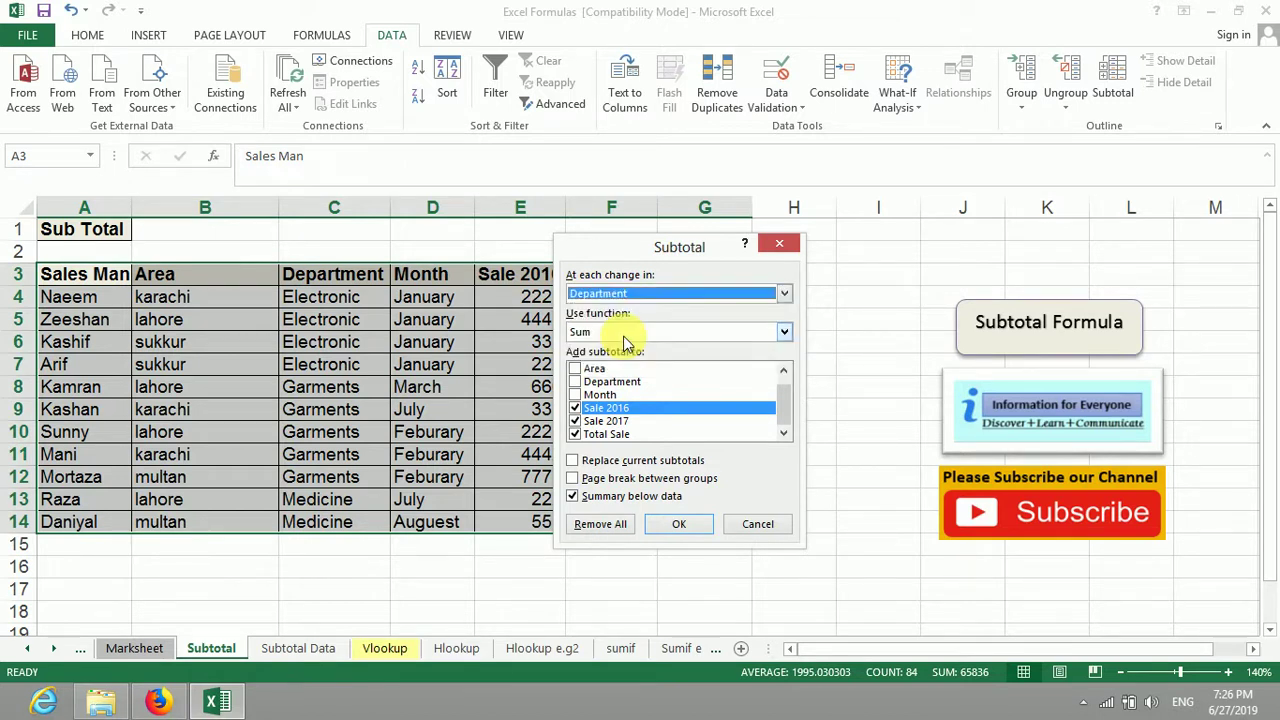
{"action": "left_click", "coordinate": [784, 333]}
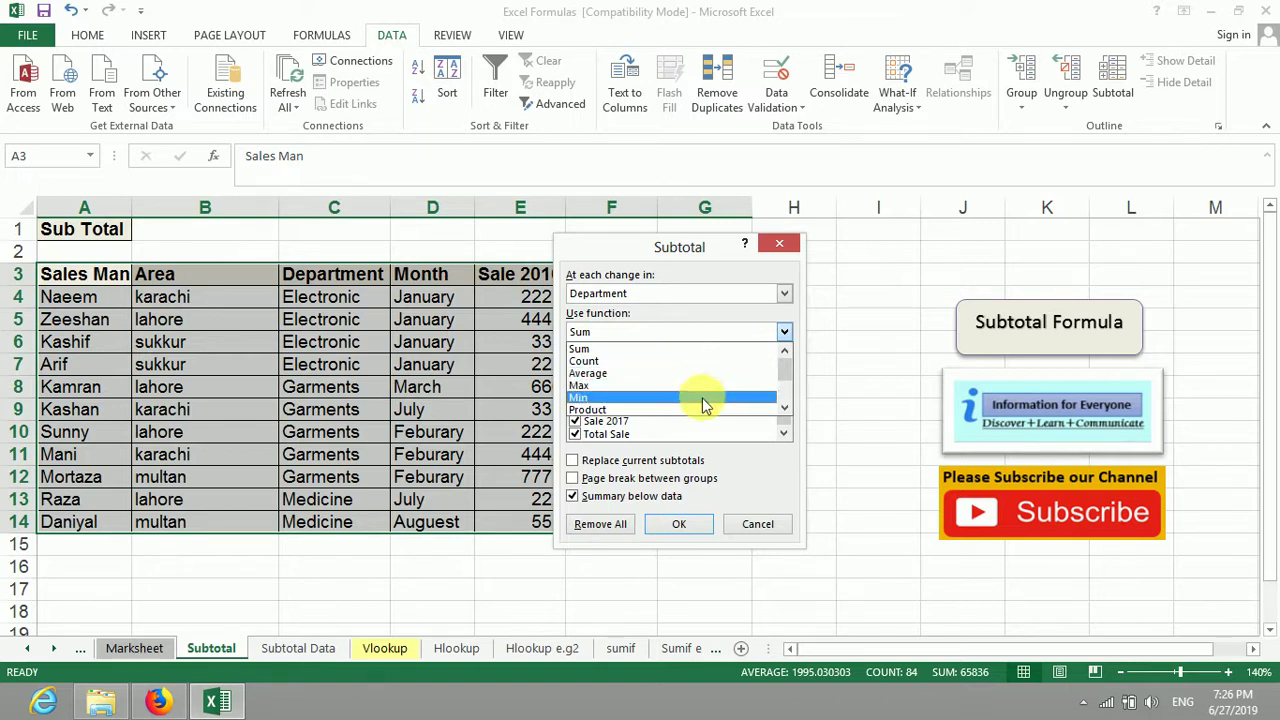
{"action": "left_click", "coordinate": [712, 349]}
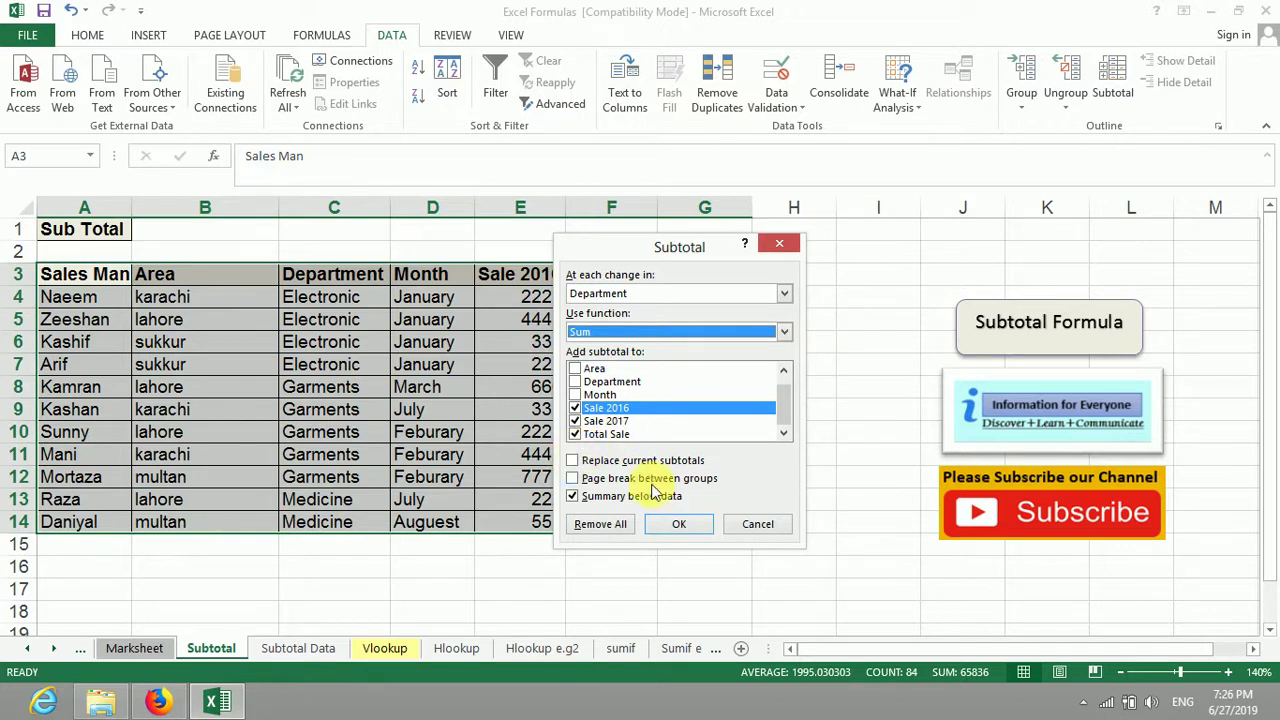
{"action": "left_click", "coordinate": [684, 527]}
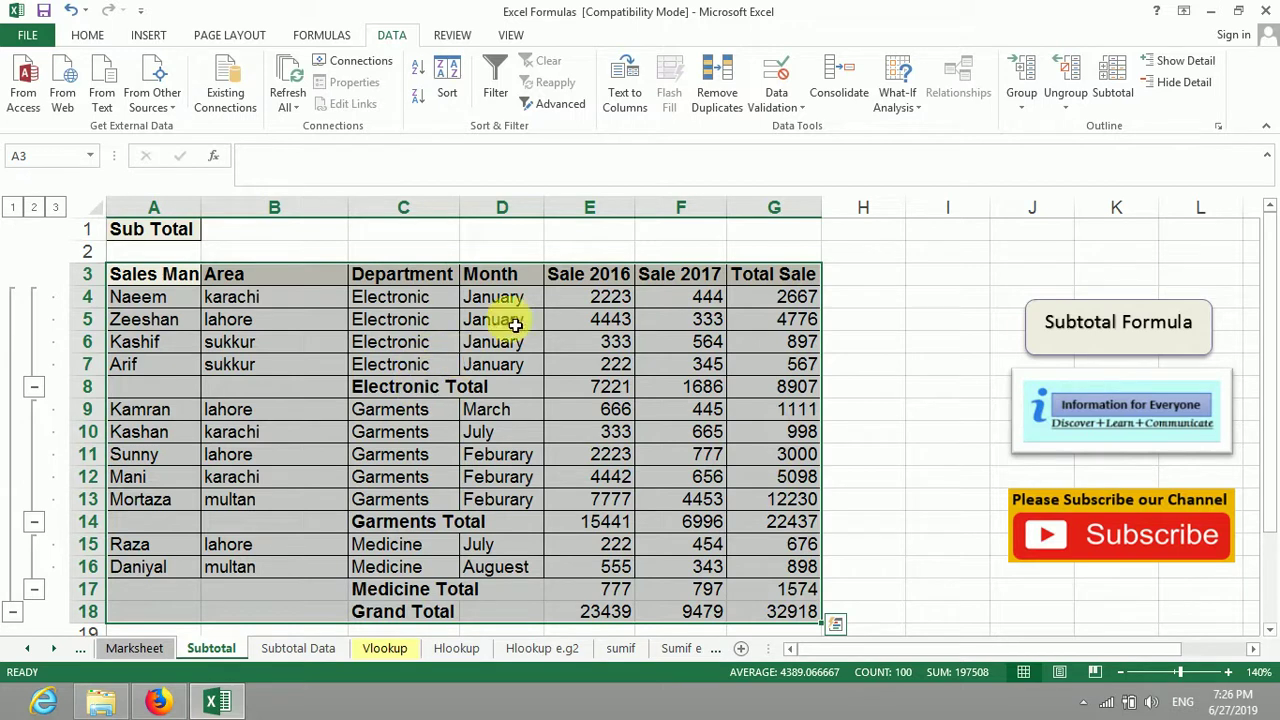
{"action": "left_click", "coordinate": [603, 387]}
{"action": "left_click", "coordinate": [688, 393]}
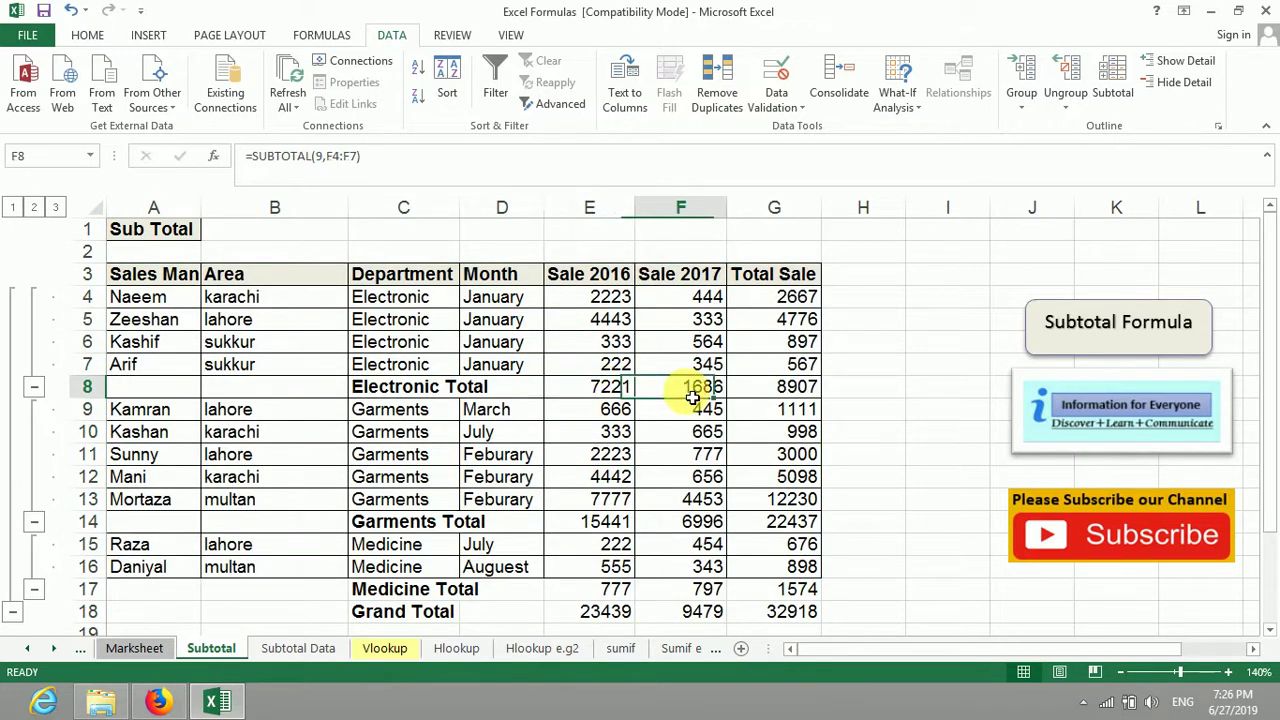
{"action": "left_click", "coordinate": [805, 398]}
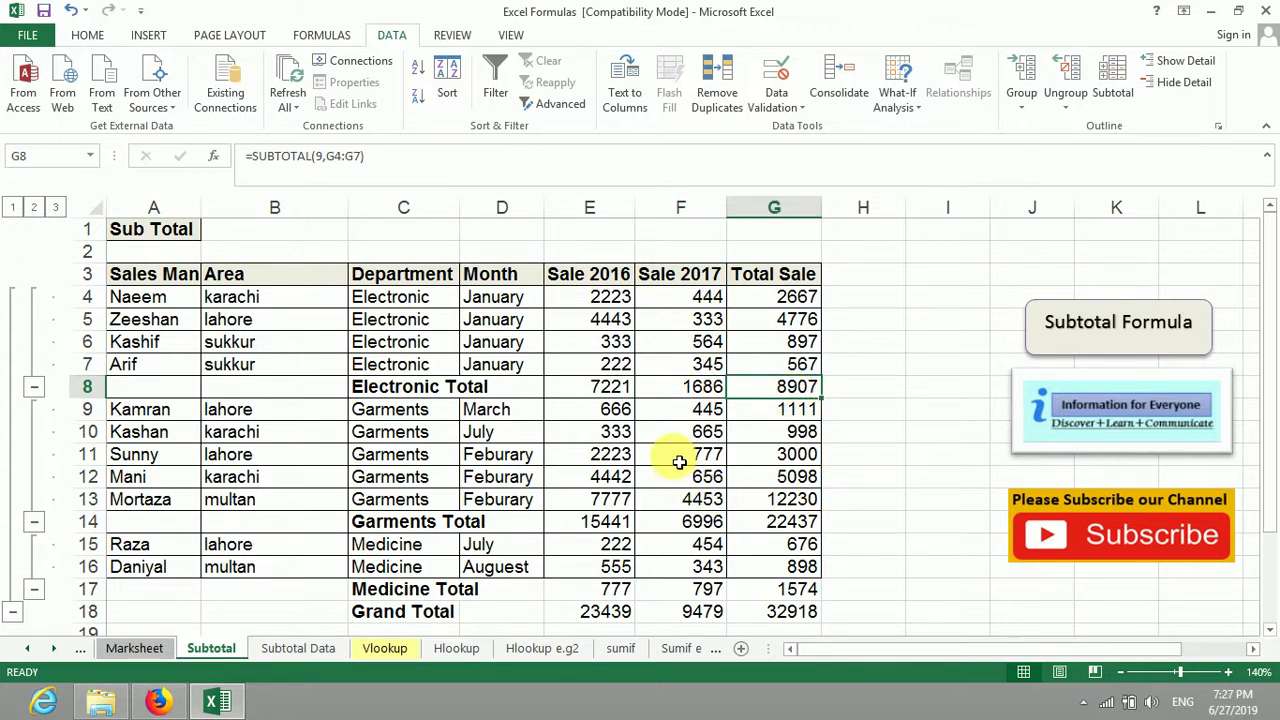
{"action": "left_click", "coordinate": [33, 391]}
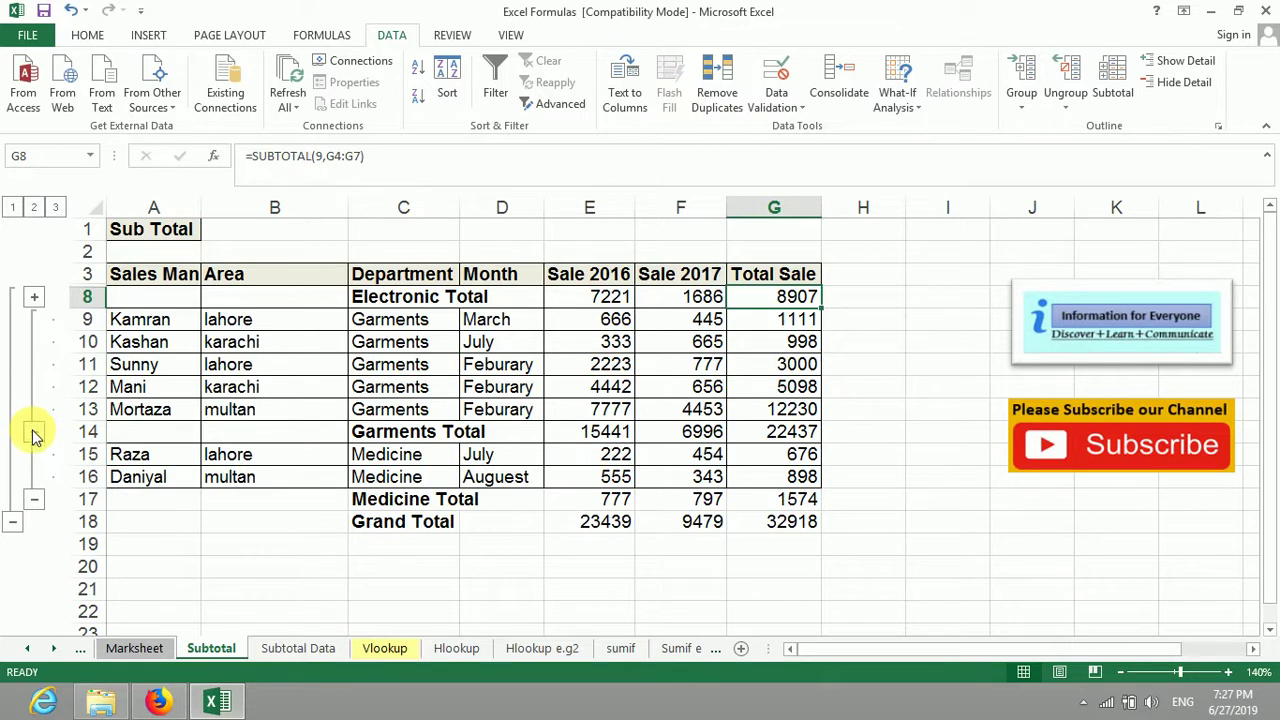
{"action": "left_click", "coordinate": [33, 433]}
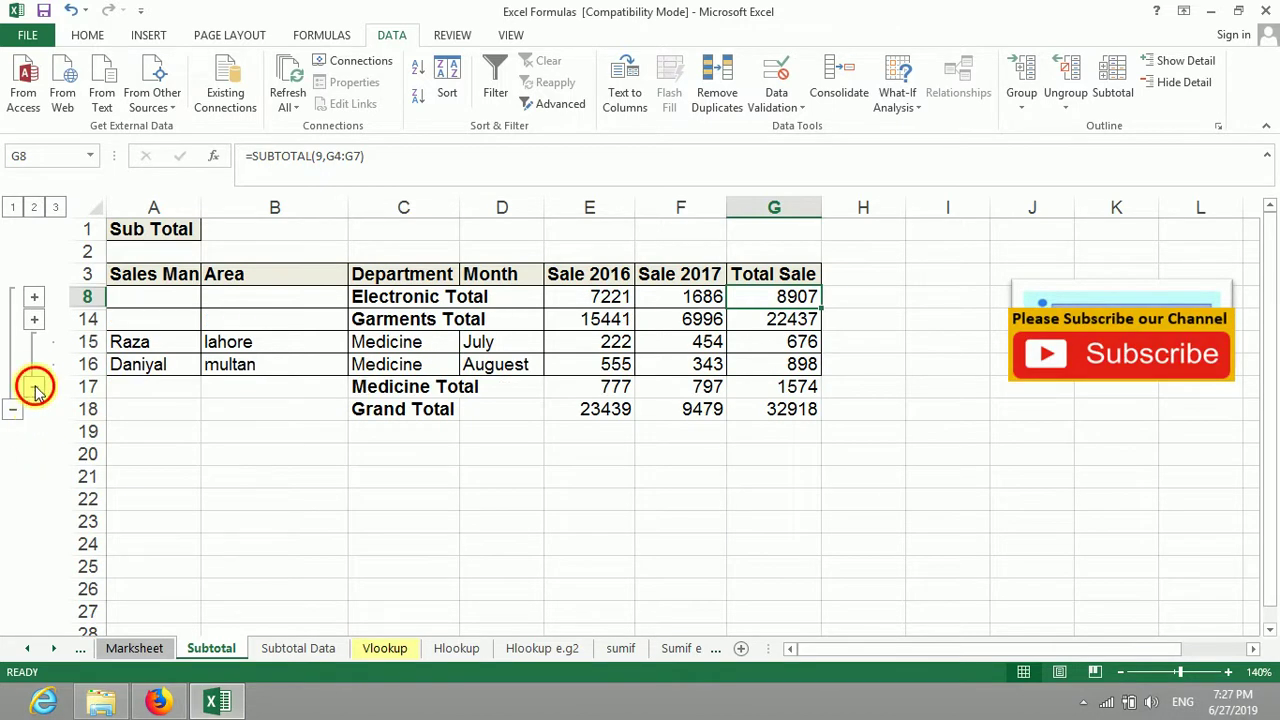
{"action": "left_click", "coordinate": [34, 389]}
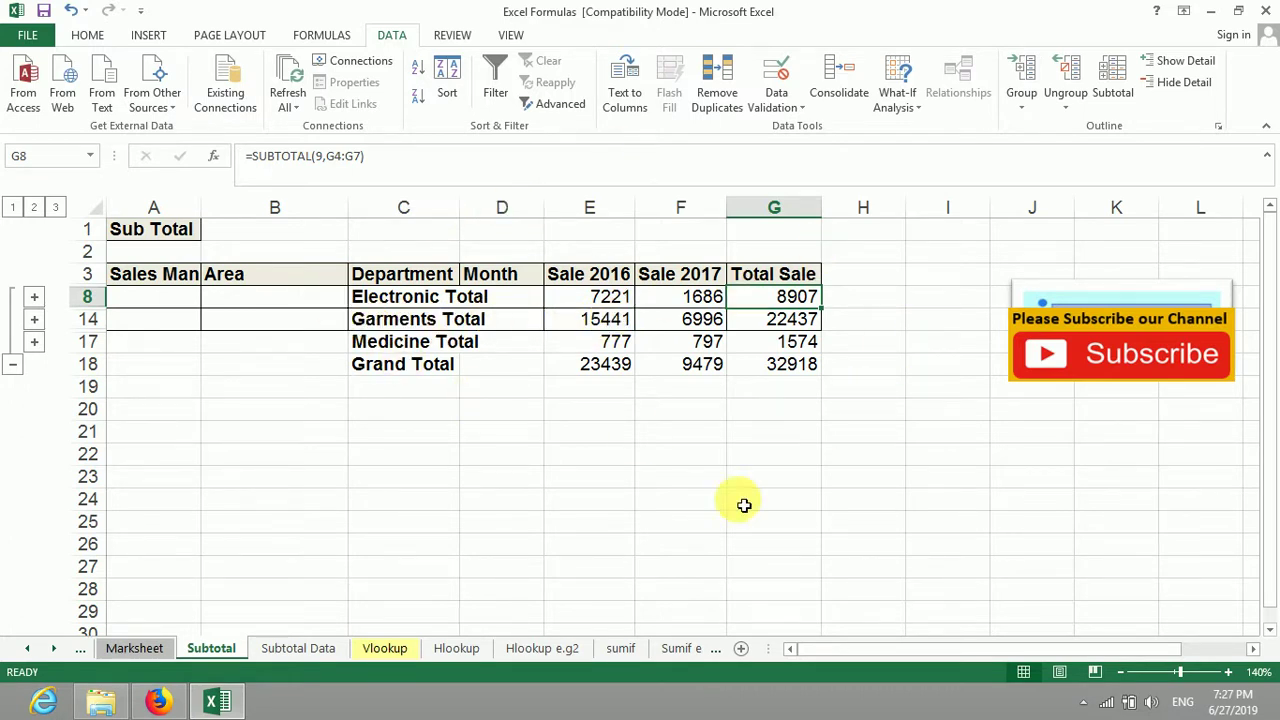
{"action": "left_click", "coordinate": [34, 297]}
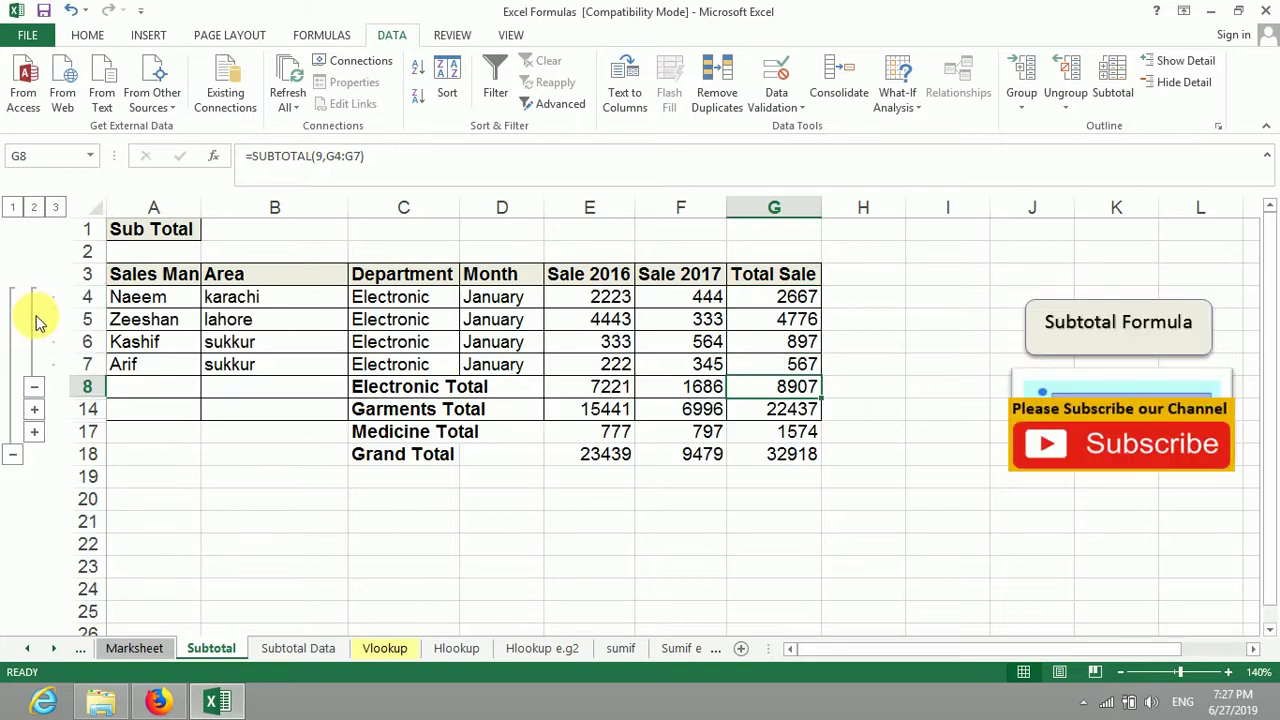
{"action": "left_click", "coordinate": [34, 409]}
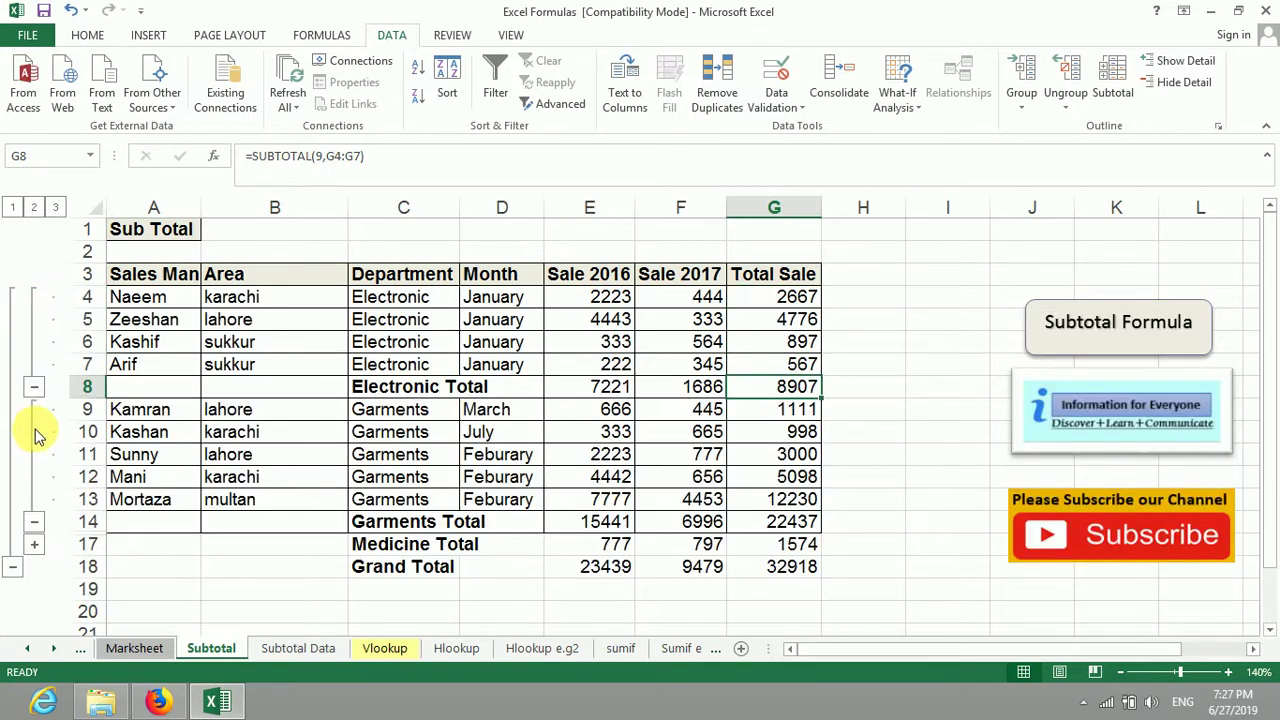
{"action": "left_click", "coordinate": [34, 545]}
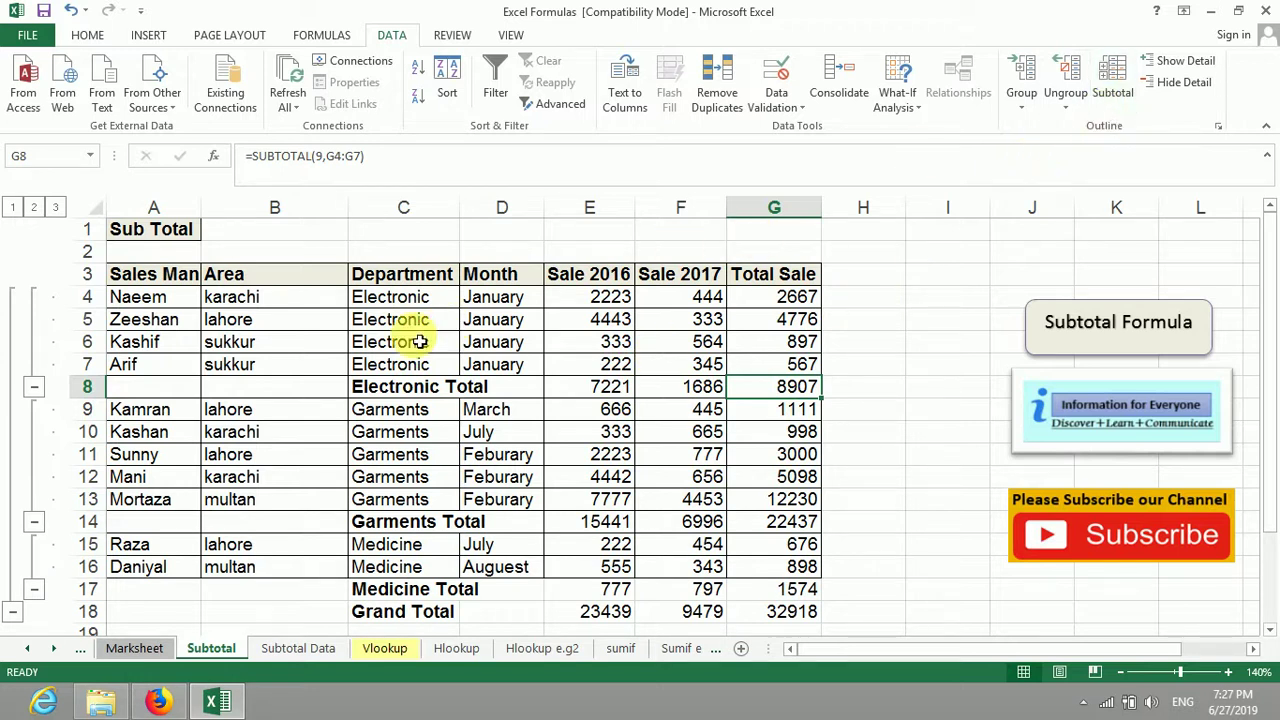
{"action": "mouse_move", "coordinate": [134, 276]}
{"action": "left_mouse_down"}
{"action": "mouse_move", "coordinate": [608, 645]}
{"action": "mouse_move", "coordinate": [785, 476]}
{"action": "left_mouse_up"}
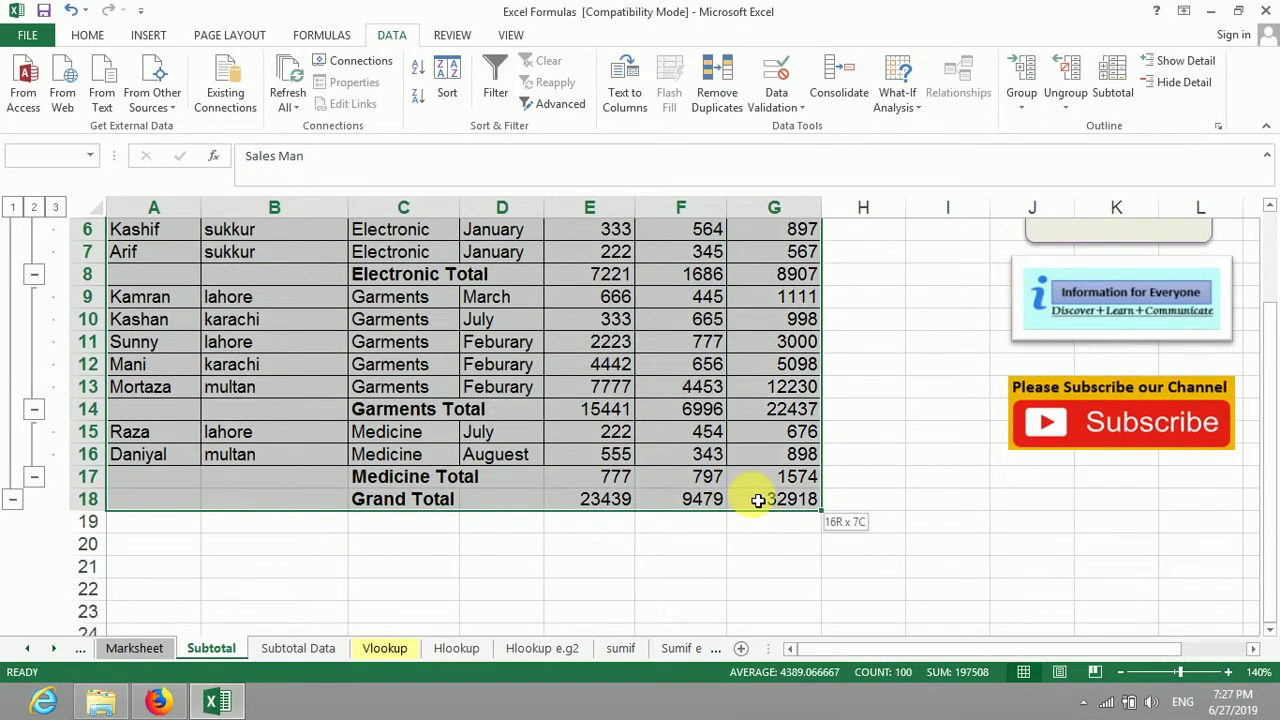
Step: Change the department subtotals to Max, replacing the existing Sum subtotals
{"action": "left_click", "coordinate": [1112, 88]}
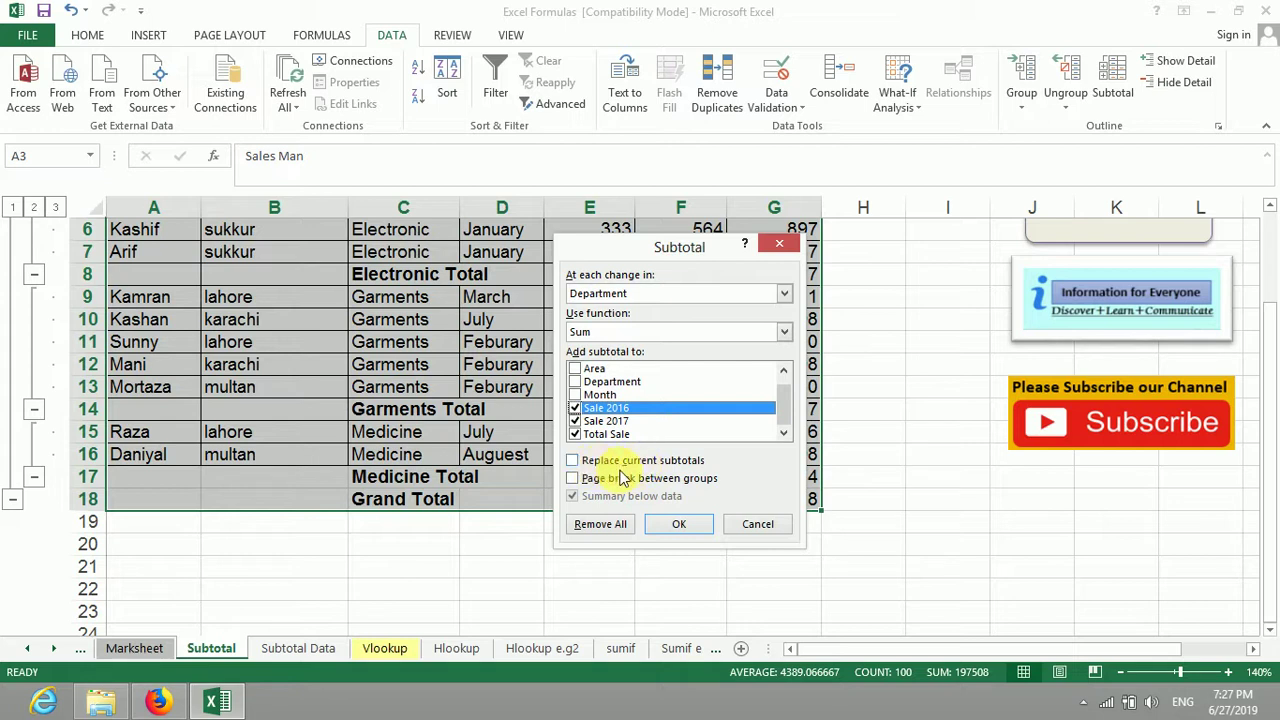
{"action": "left_click", "coordinate": [783, 335]}
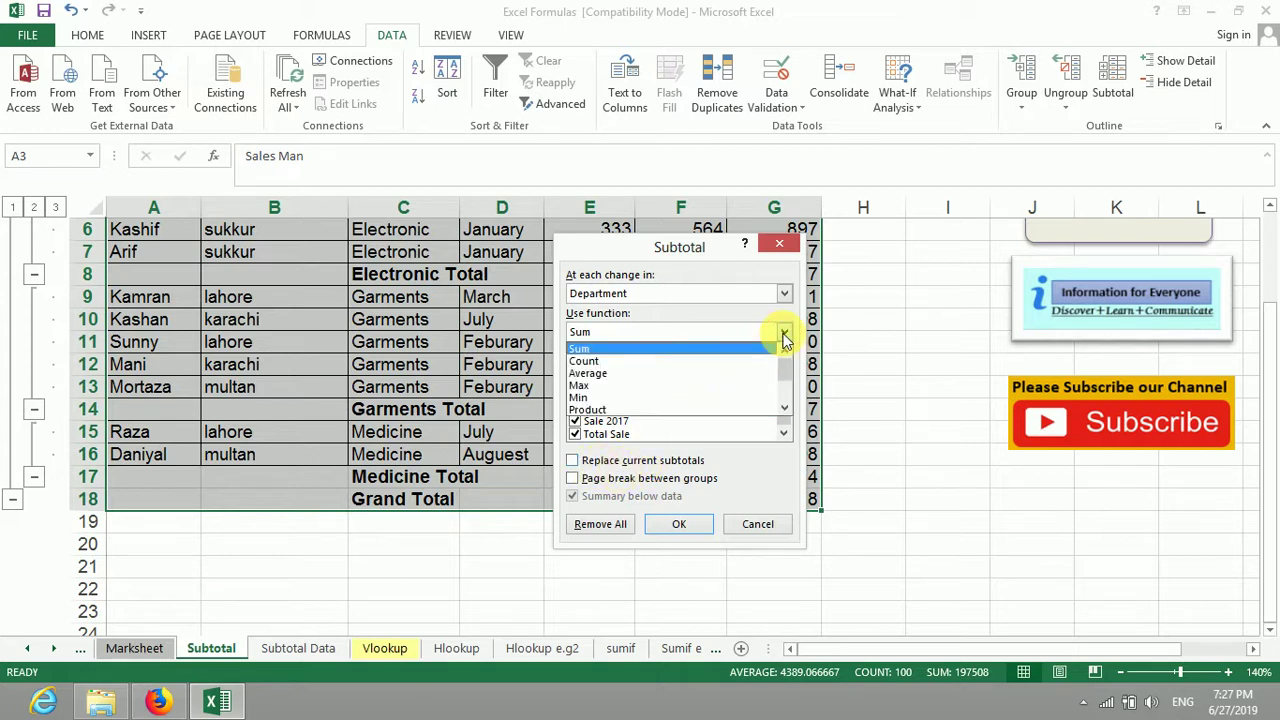
{"action": "left_click", "coordinate": [733, 385]}
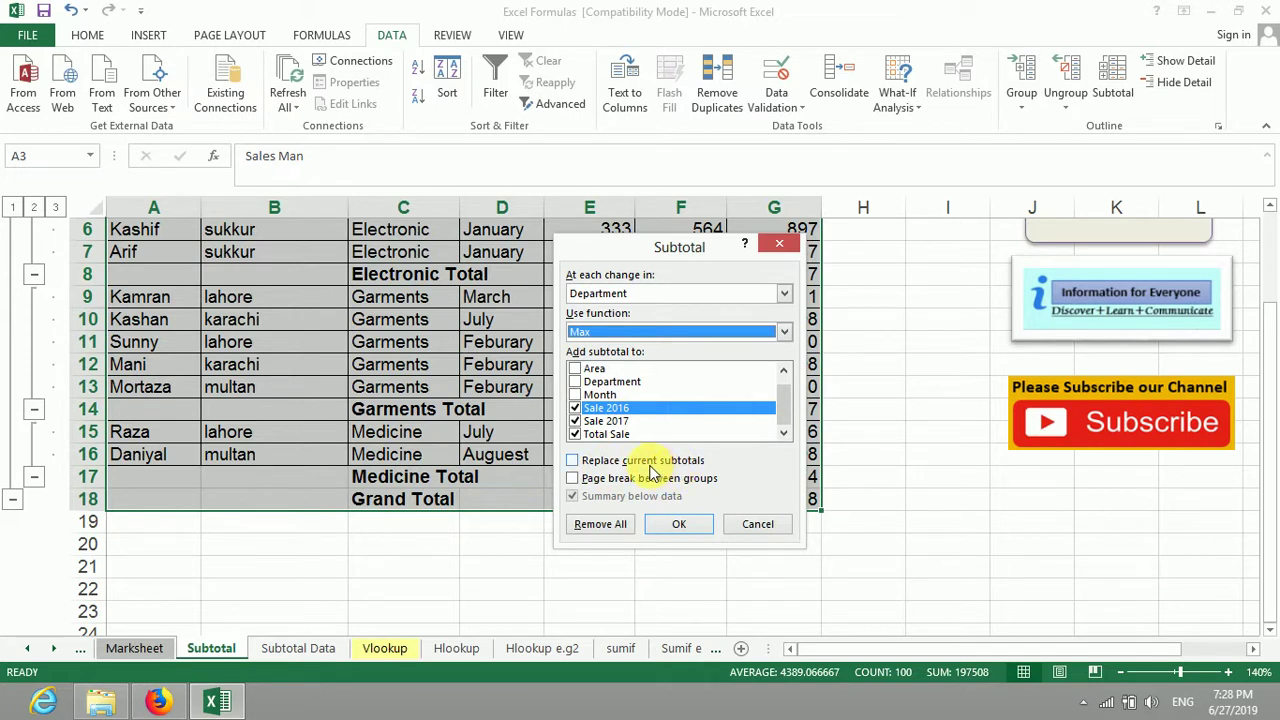
{"action": "left_click", "coordinate": [573, 461]}
{"action": "left_click", "coordinate": [679, 524]}
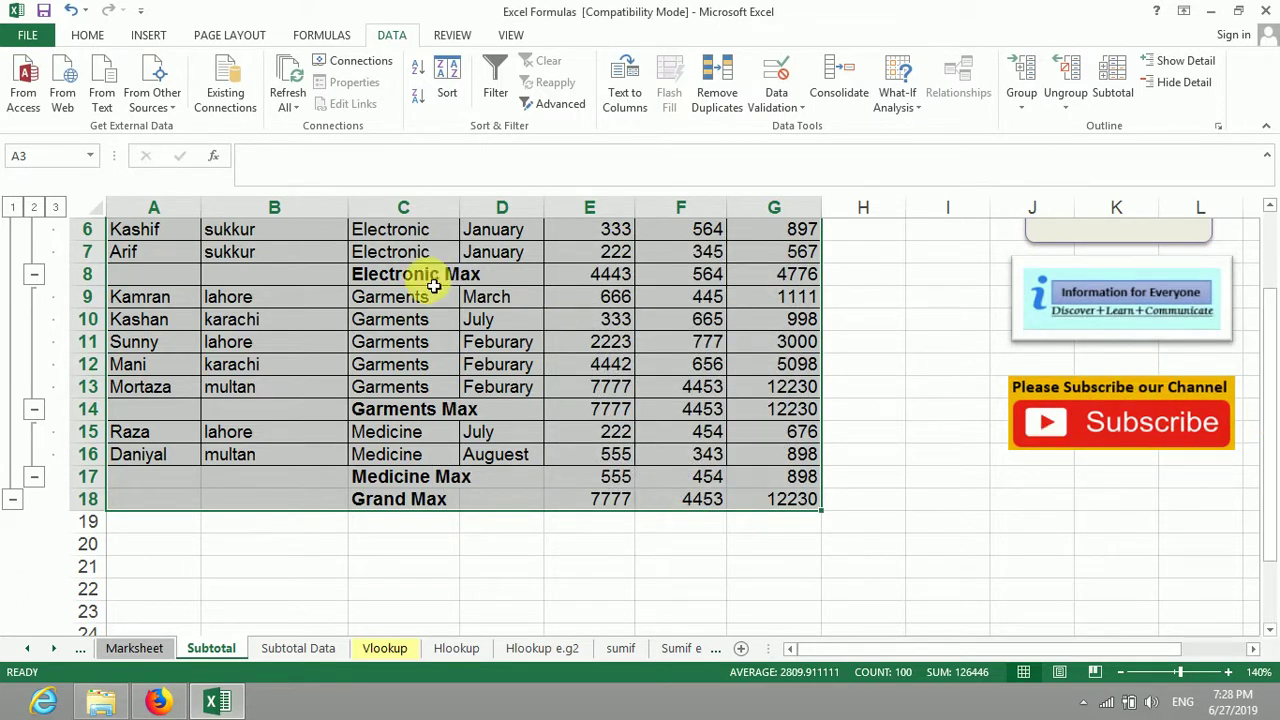
{"action": "left_click", "coordinate": [610, 277]}
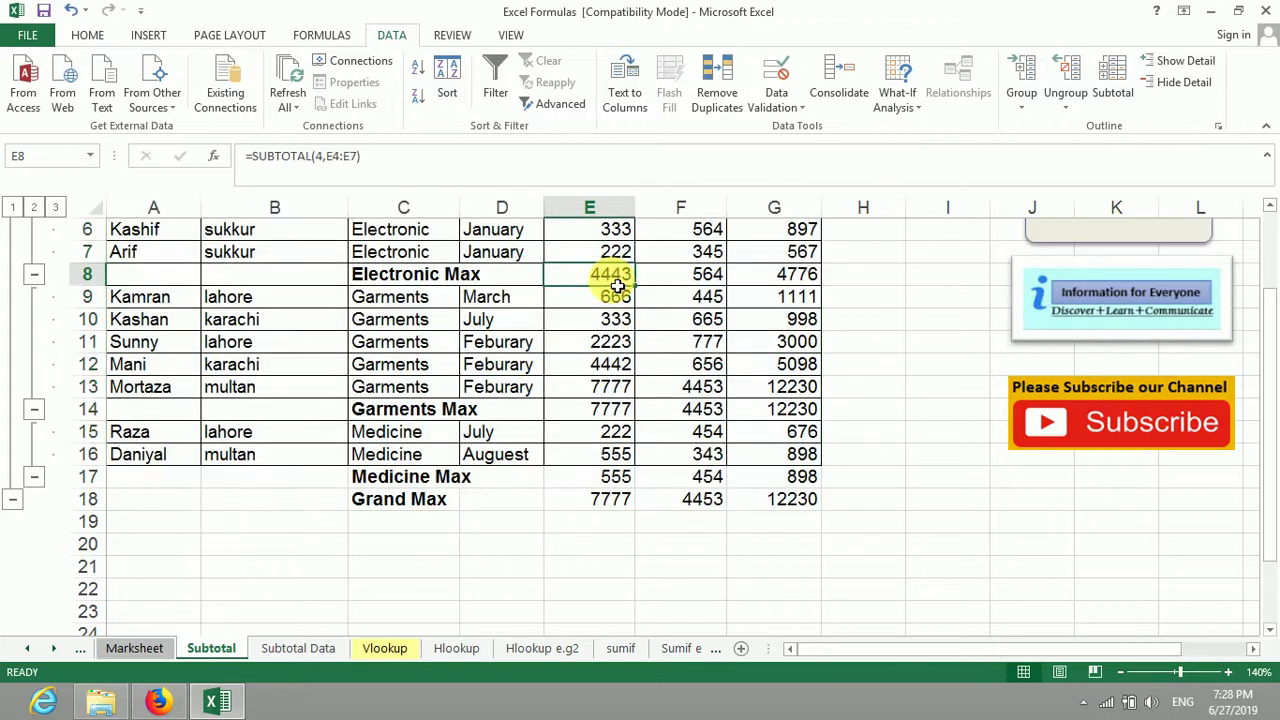
{"action": "left_click", "coordinate": [800, 282]}
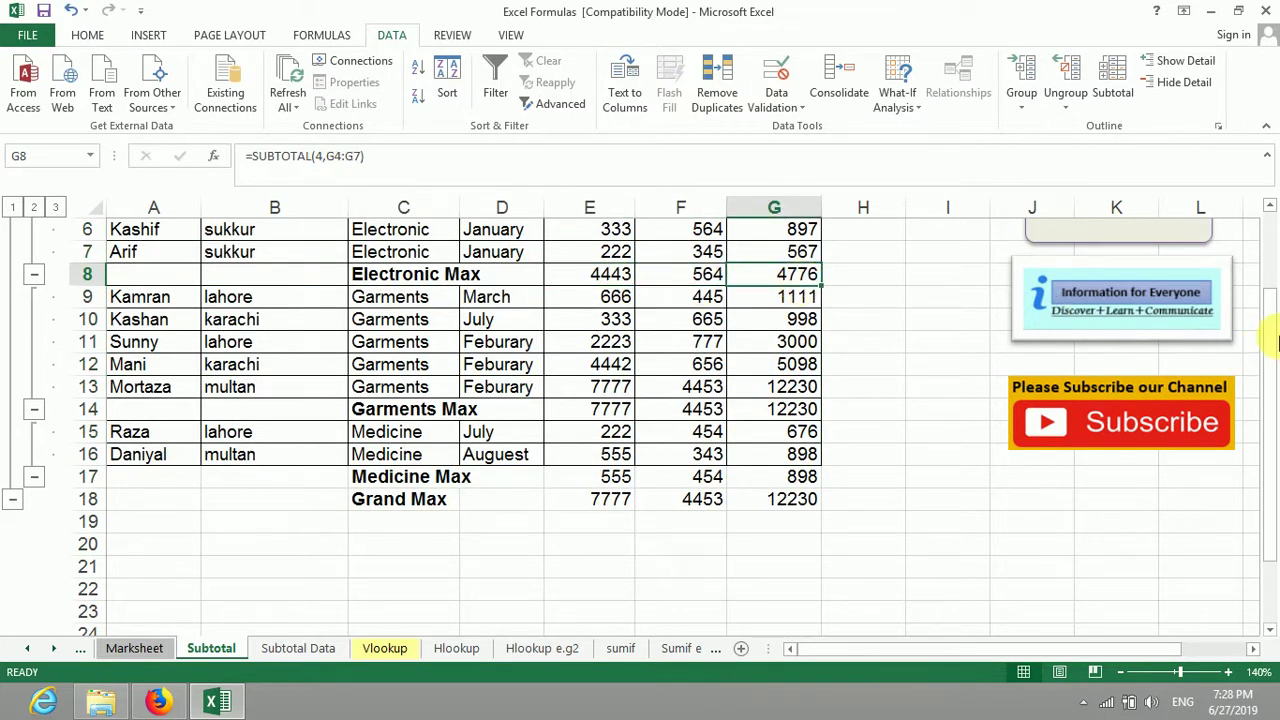
{"action": "left_click_drag", "start_coordinate": [1270, 340], "coordinate": [1268, 252]}
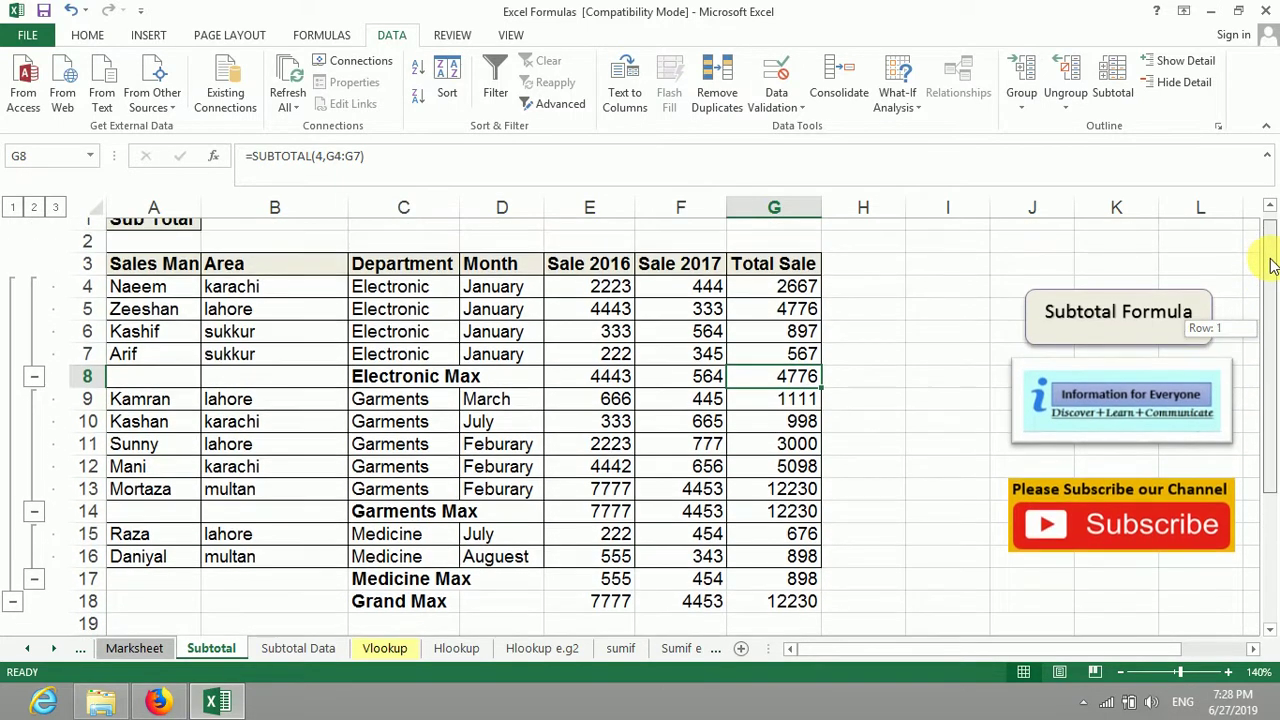
{"action": "left_click", "coordinate": [613, 393]}
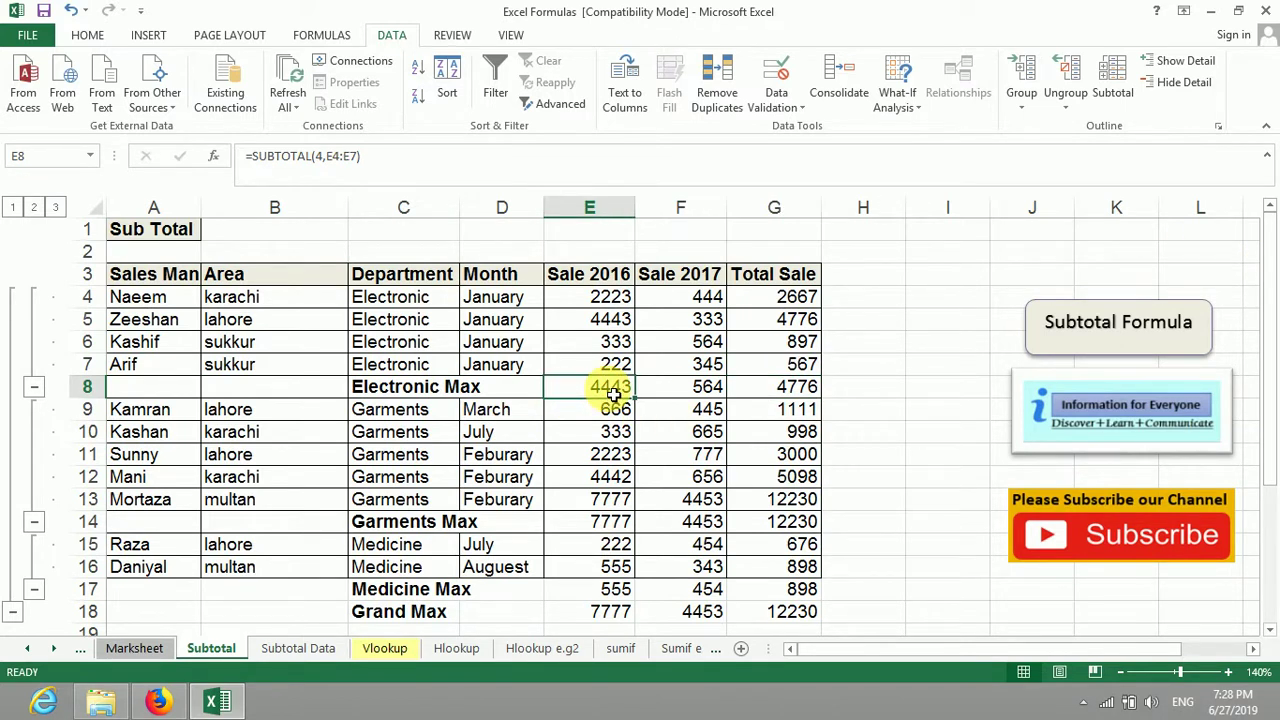
{"action": "left_click", "coordinate": [611, 322]}
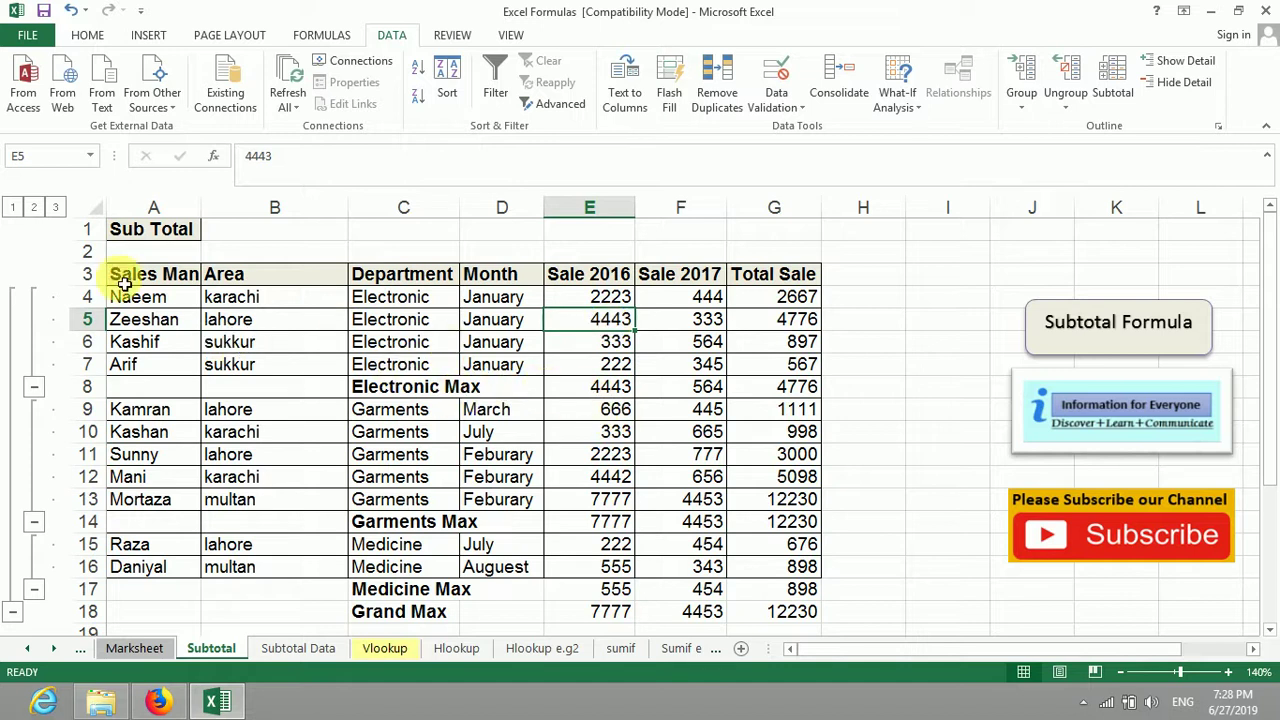
Step: Select A3:G18 and add Sum subtotals while keeping the existing Max rows
{"action": "left_click_drag", "start_coordinate": [126, 277], "coordinate": [420, 431]}
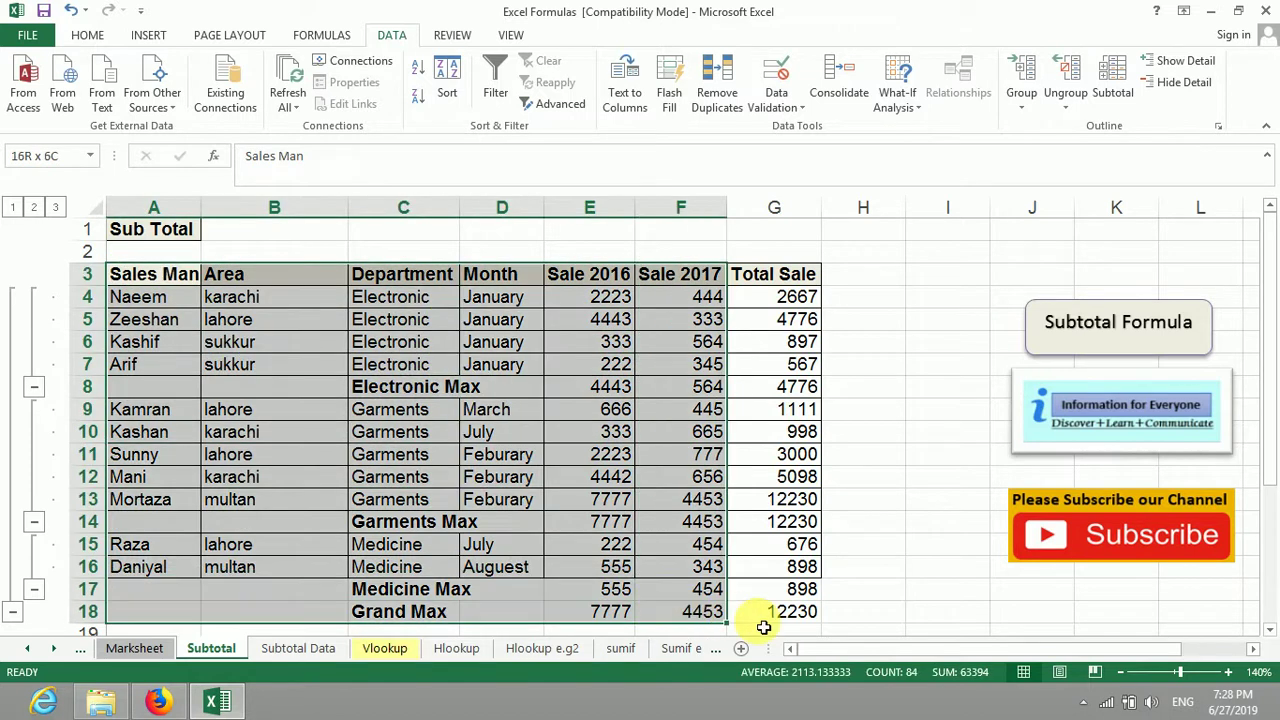
{"action": "left_click_drag", "start_coordinate": [664, 601], "coordinate": [775, 612]}
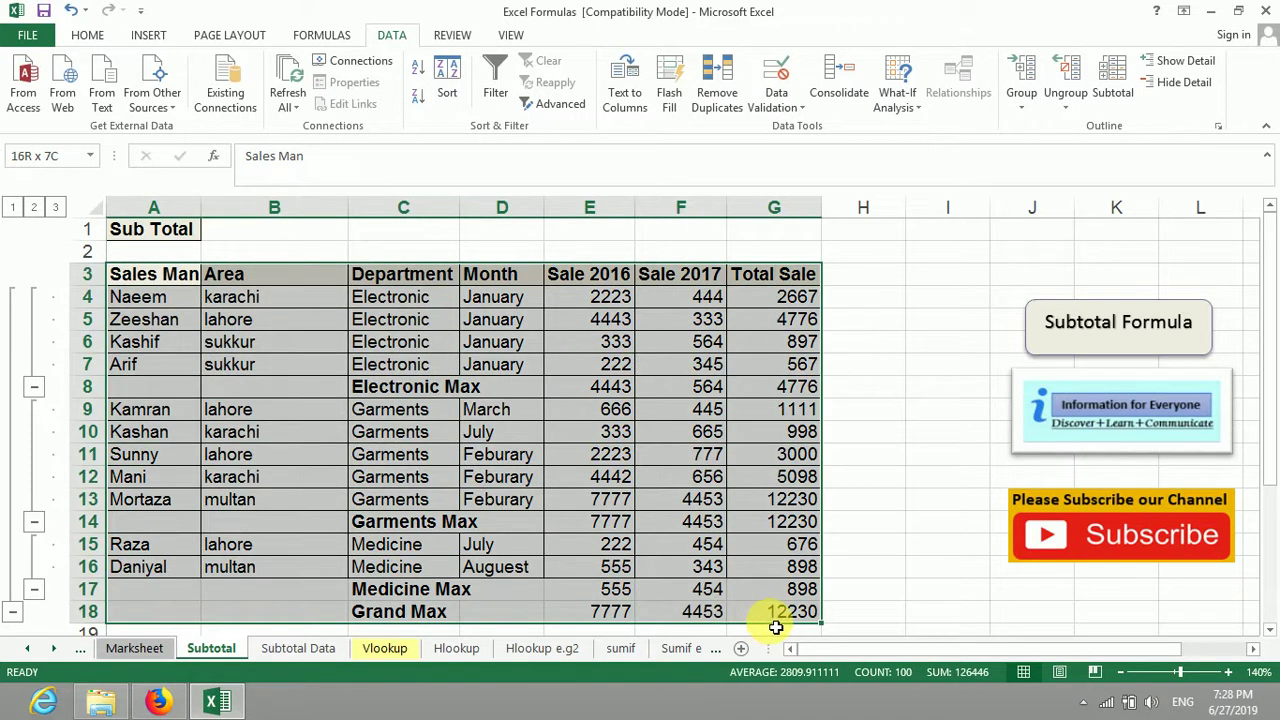
{"action": "left_click", "coordinate": [1110, 80]}
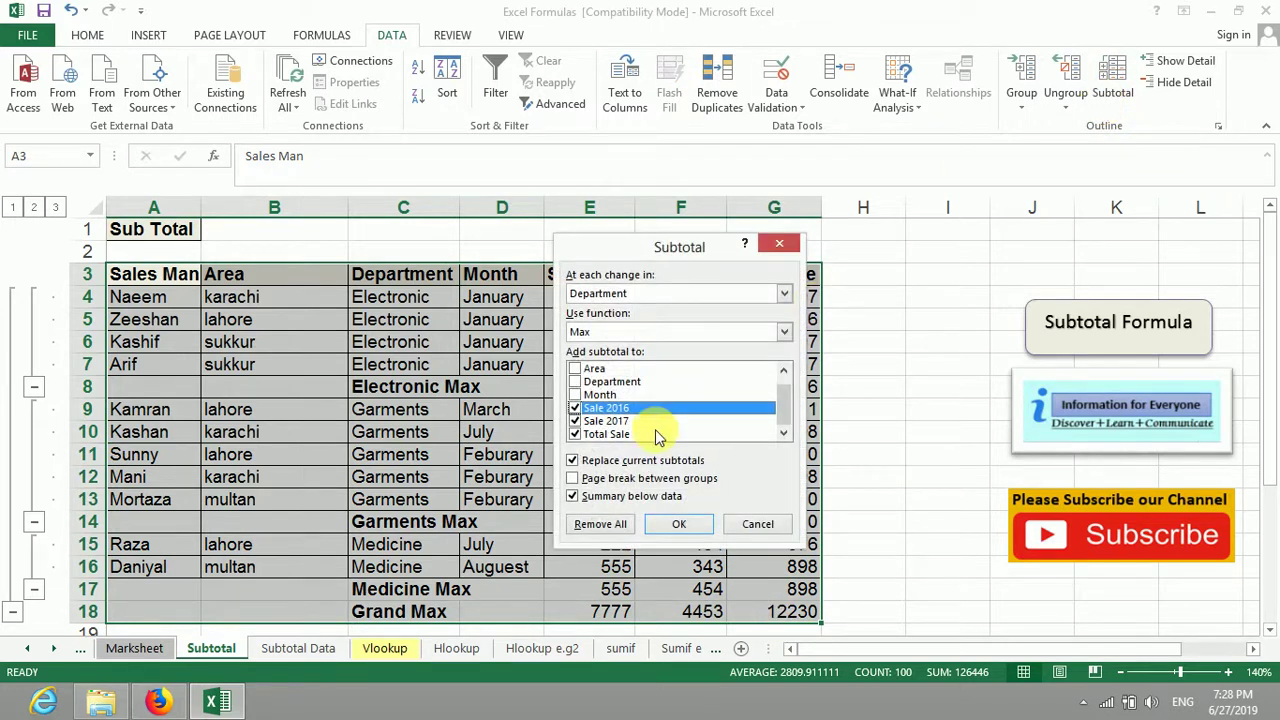
{"action": "left_click", "coordinate": [784, 336]}
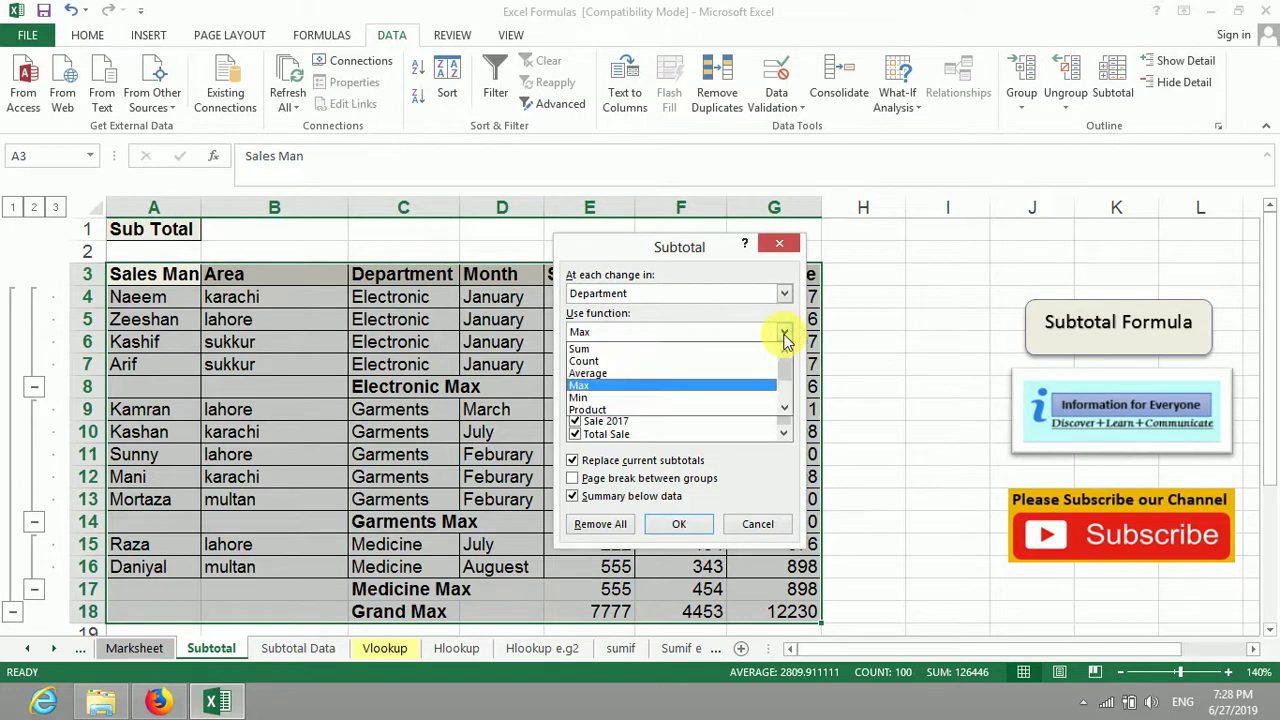
{"action": "left_click", "coordinate": [734, 350]}
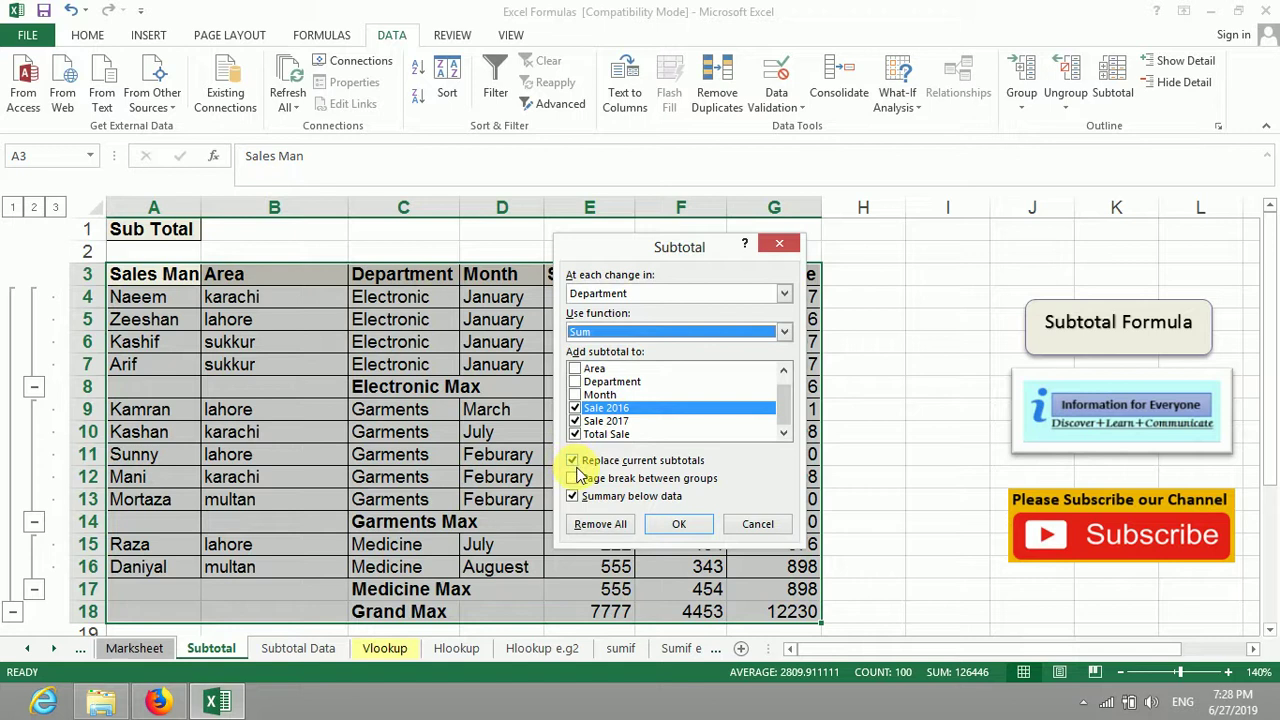
{"action": "left_click", "coordinate": [574, 463]}
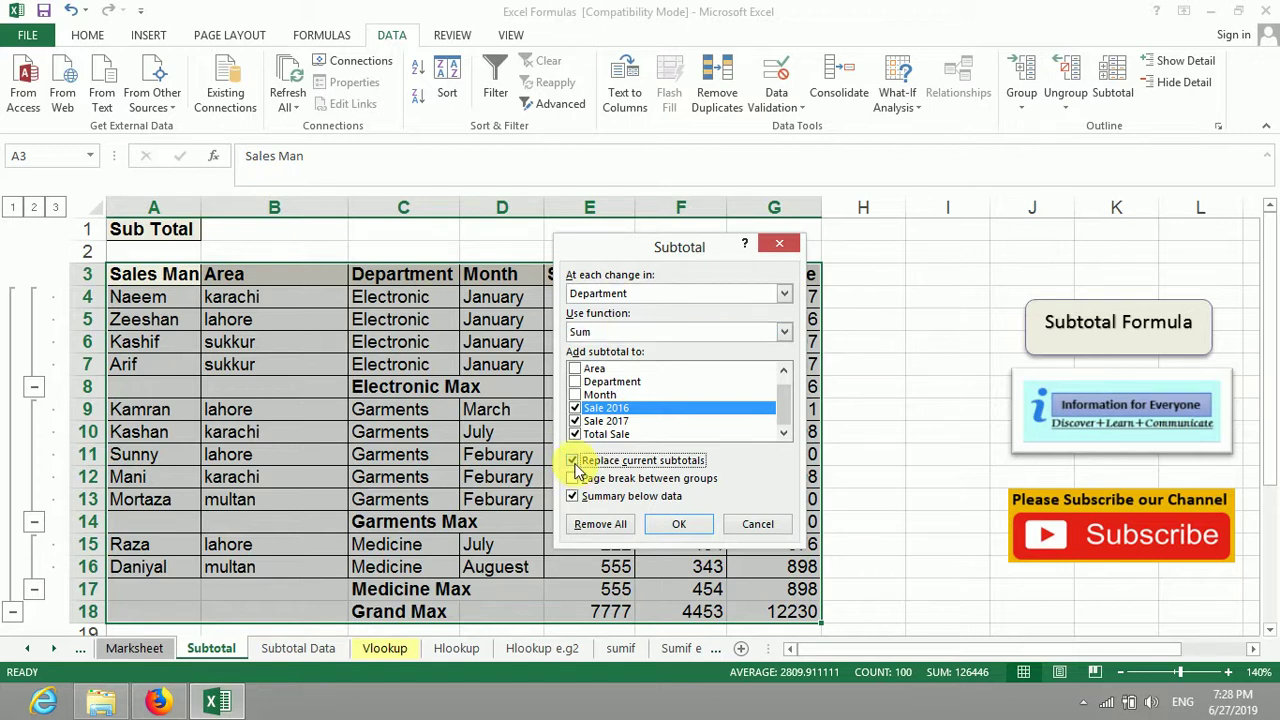
{"action": "left_click", "coordinate": [676, 526]}
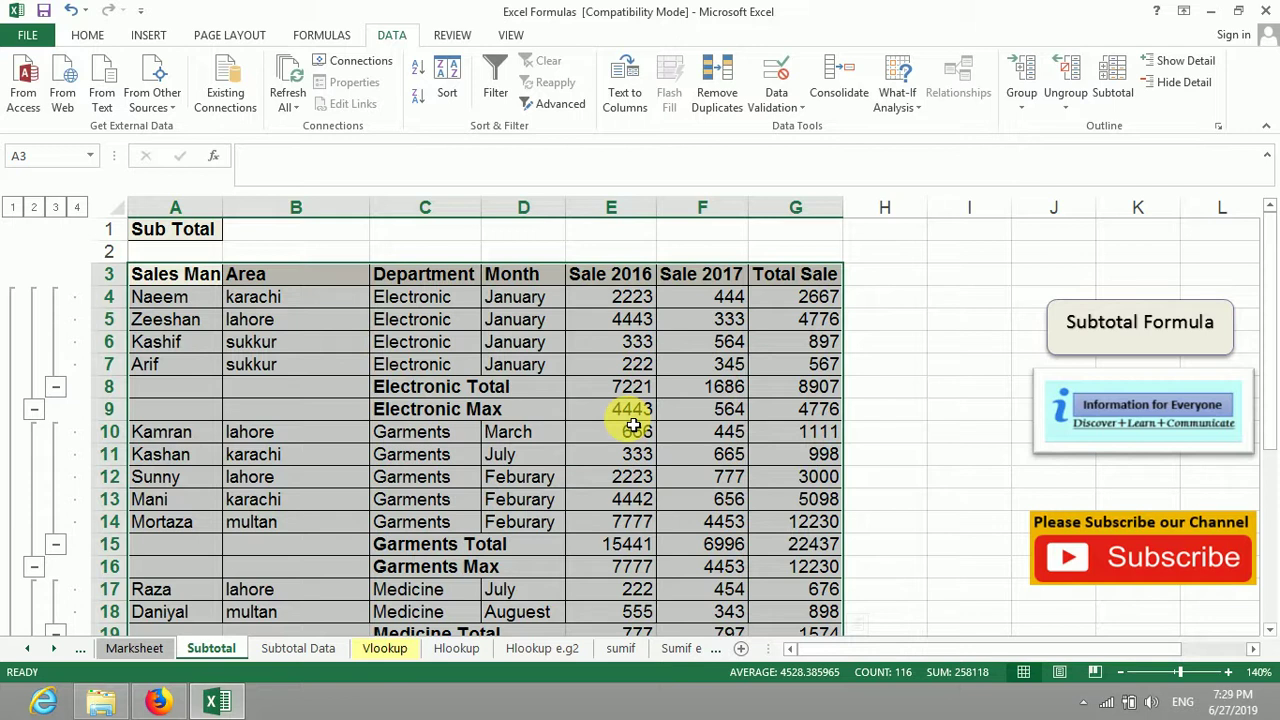
Step: Add another nested Sum subtotal pass with page breaks between department groups, then scroll to verify
{"action": "left_click", "coordinate": [1108, 100]}
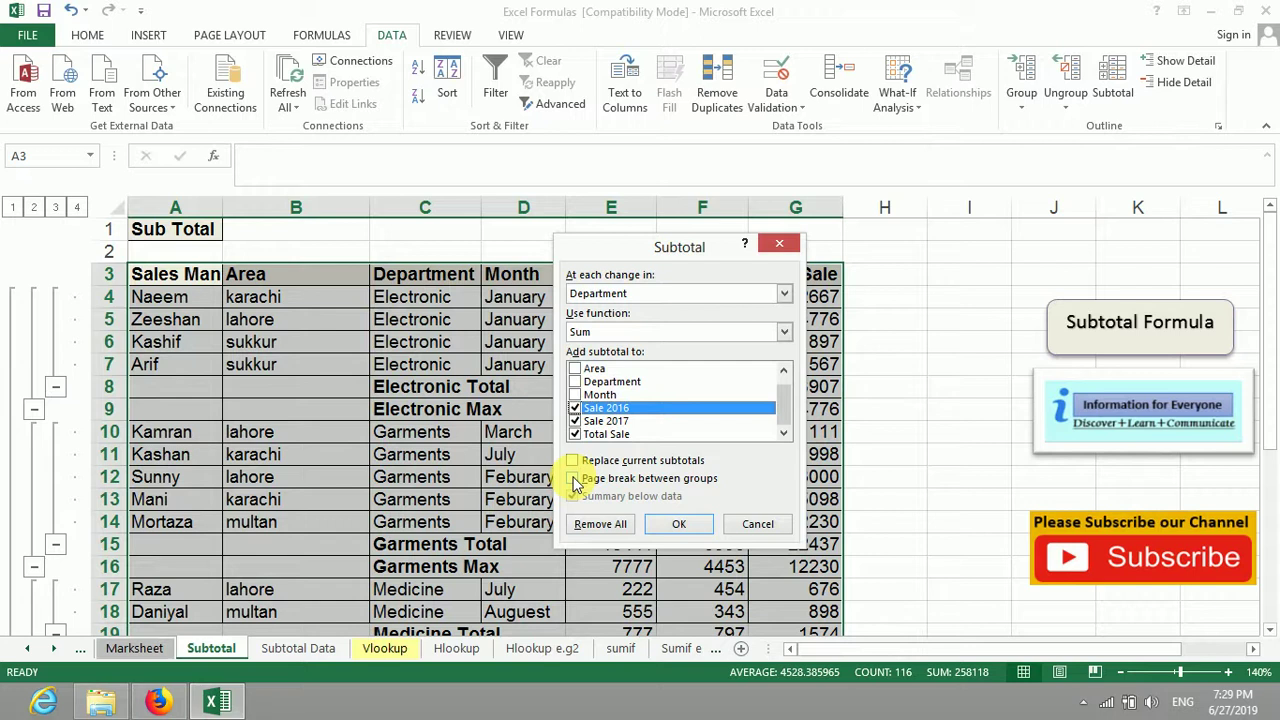
{"action": "left_click", "coordinate": [574, 479]}
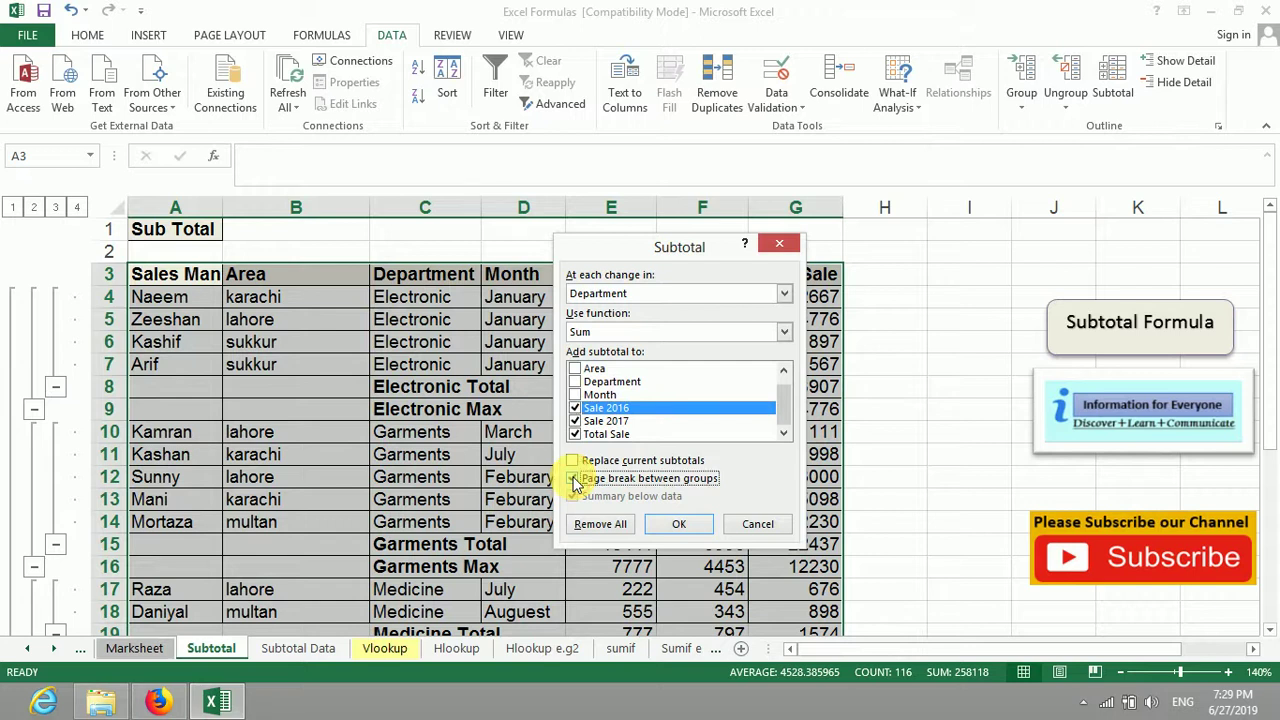
{"action": "left_click", "coordinate": [680, 524]}
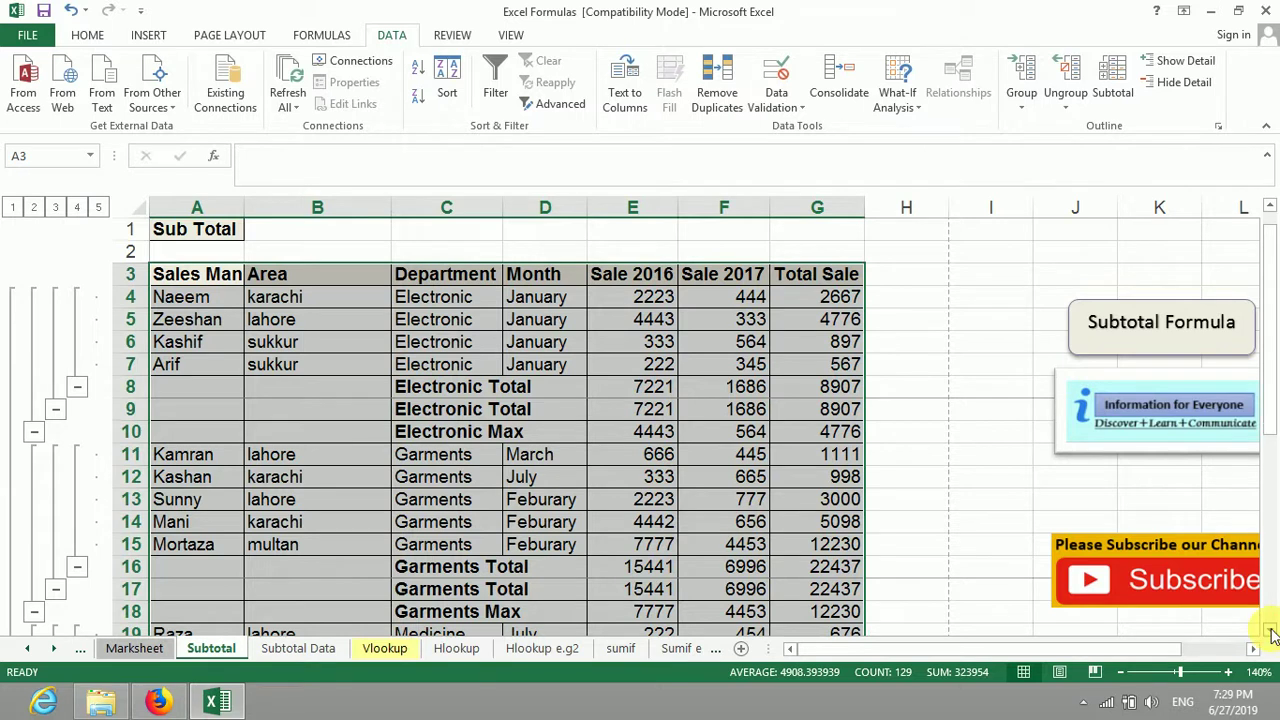
{"action": "scroll", "coordinate": [1270, 630], "scroll_direction": "down", "scroll_amount": 1}
{"action": "scroll", "coordinate": [1270, 630], "scroll_direction": "down", "scroll_amount": 1}
{"action": "scroll", "coordinate": [1270, 628], "scroll_direction": "down", "scroll_amount": 1}
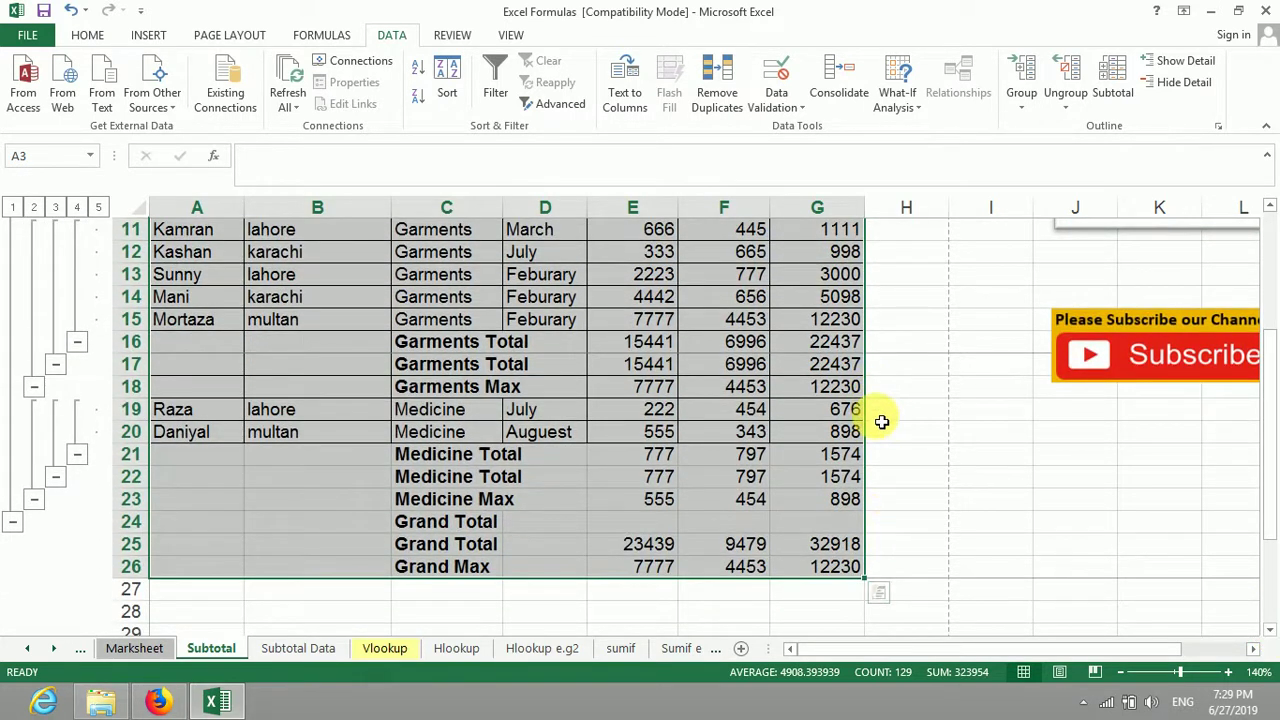
{"action": "left_click_drag", "start_coordinate": [1272, 480], "coordinate": [1274, 320]}
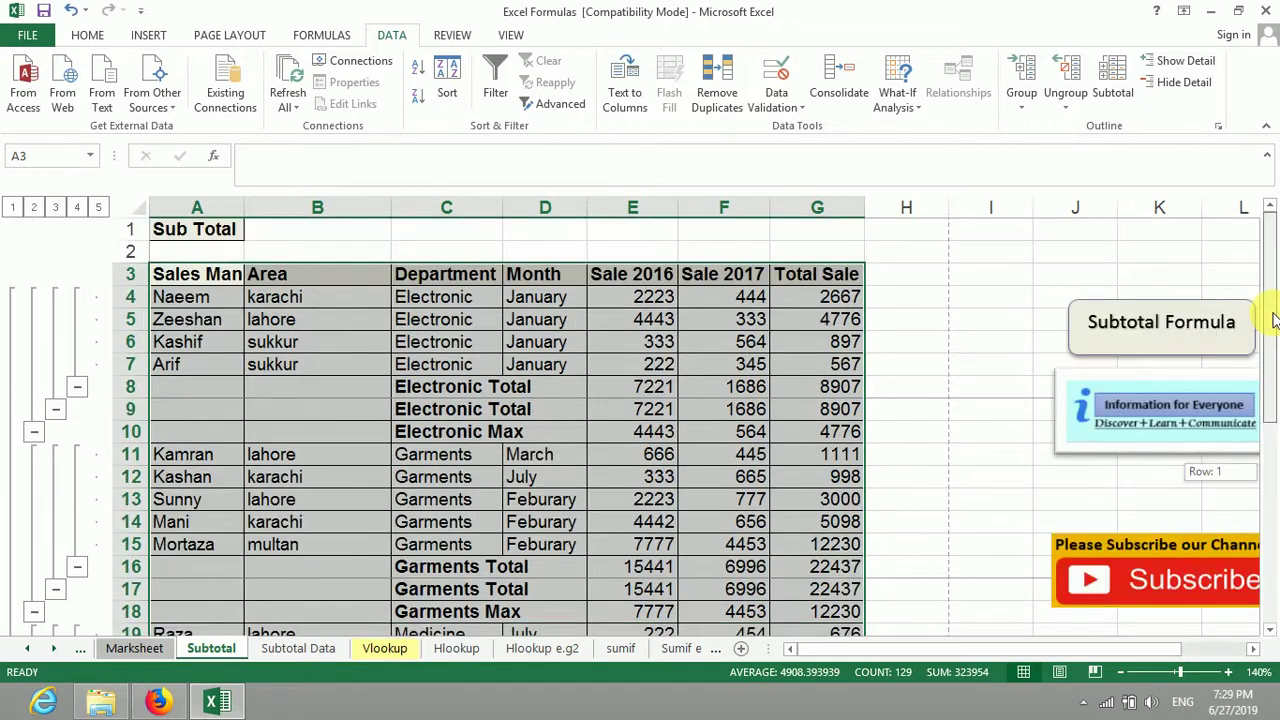
{"action": "key", "text": "ctrl+p"}
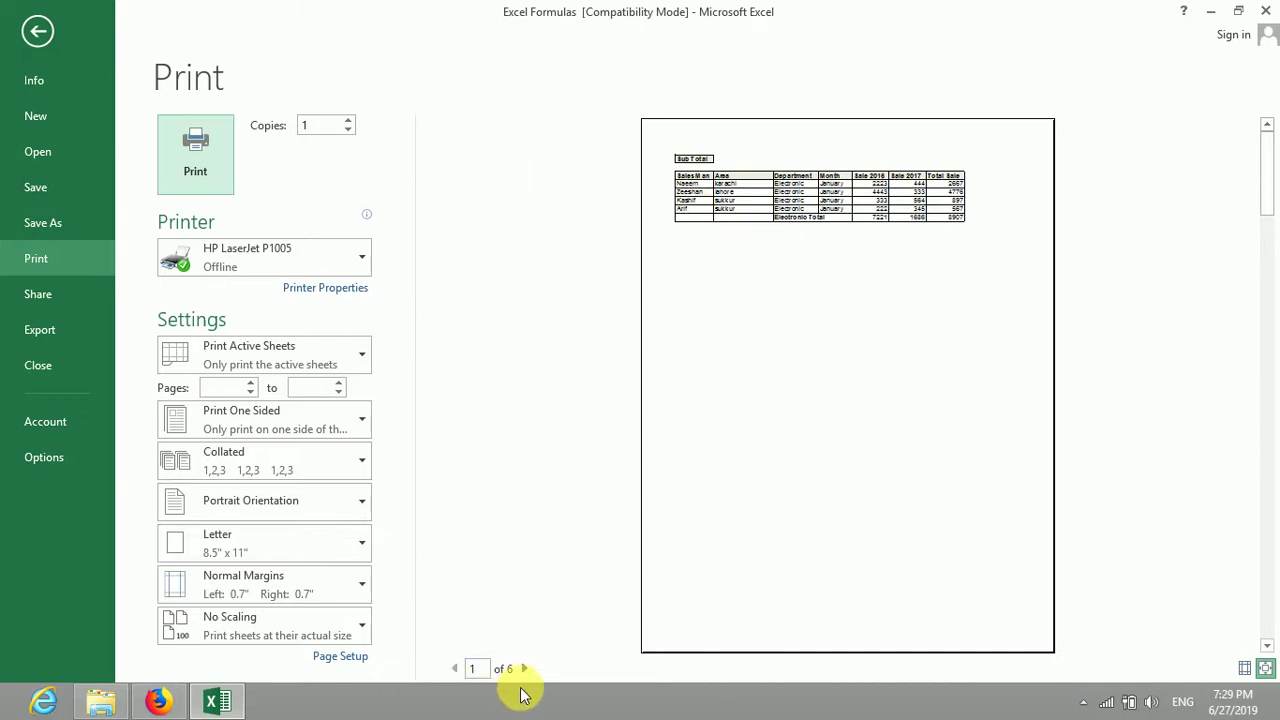
{"action": "left_click", "coordinate": [525, 668]}
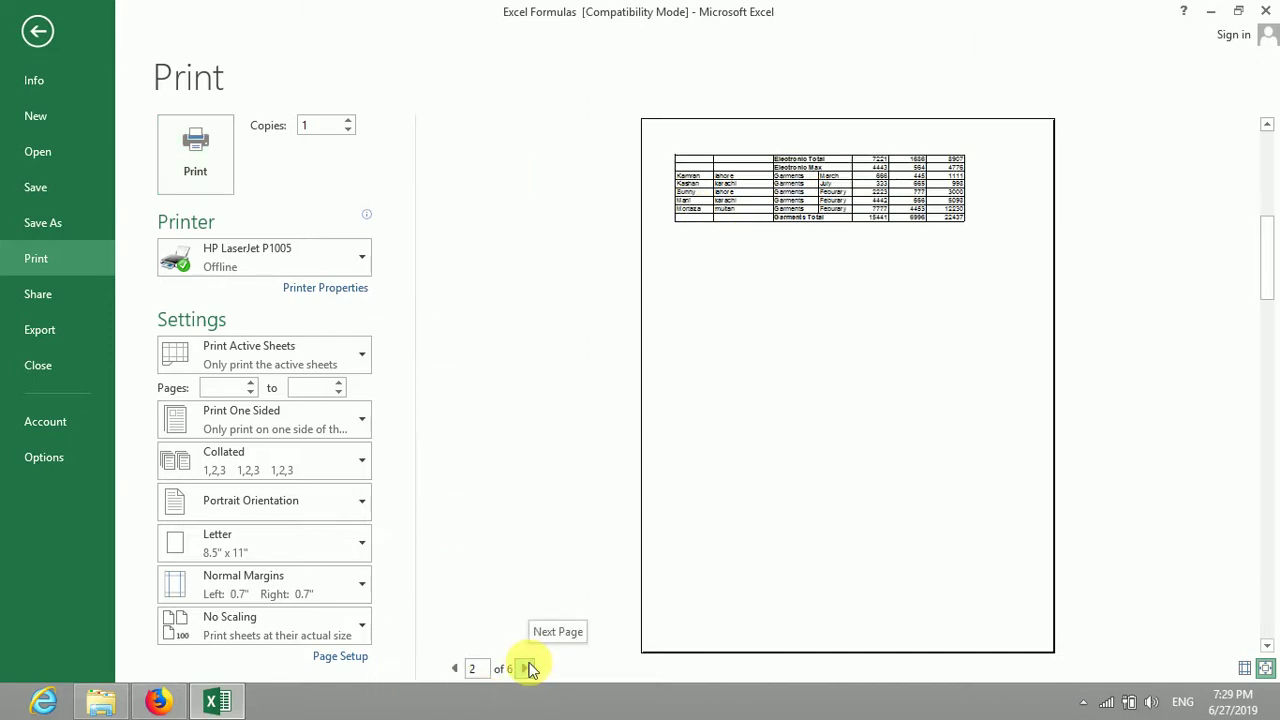
{"action": "left_click", "coordinate": [525, 668]}
{"action": "left_click", "coordinate": [527, 668]}
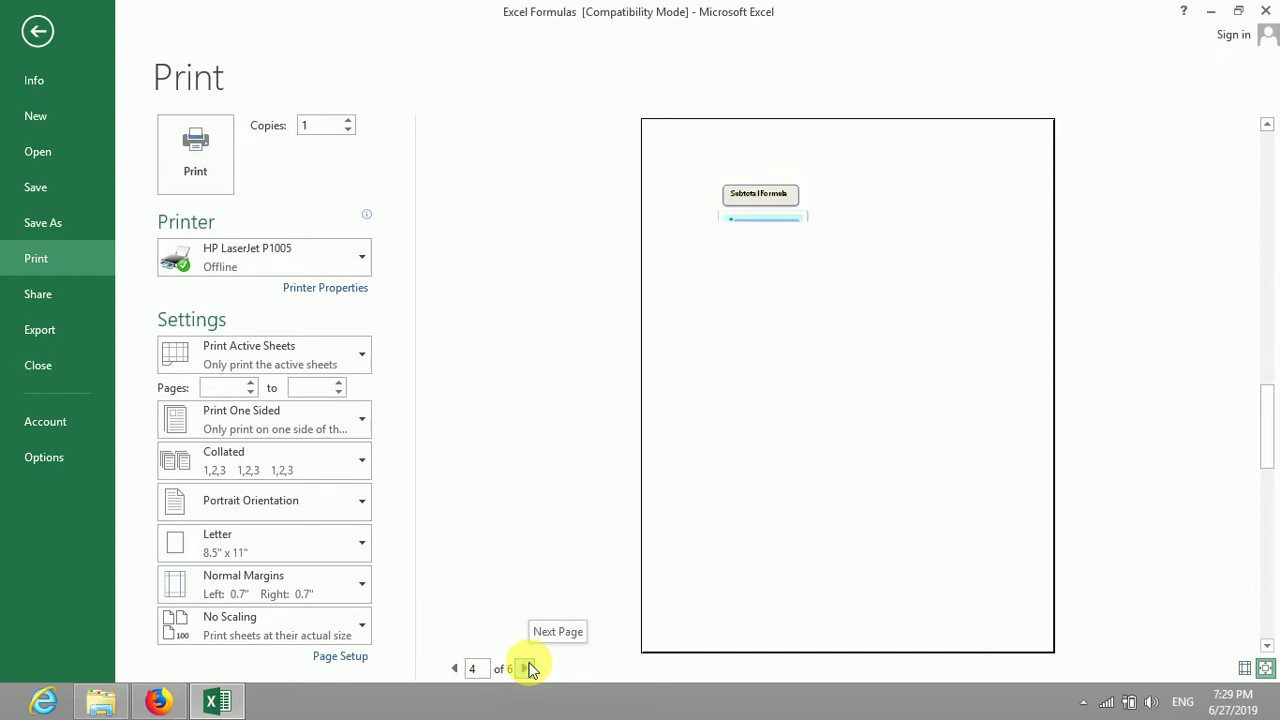
{"action": "left_click", "coordinate": [456, 669]}
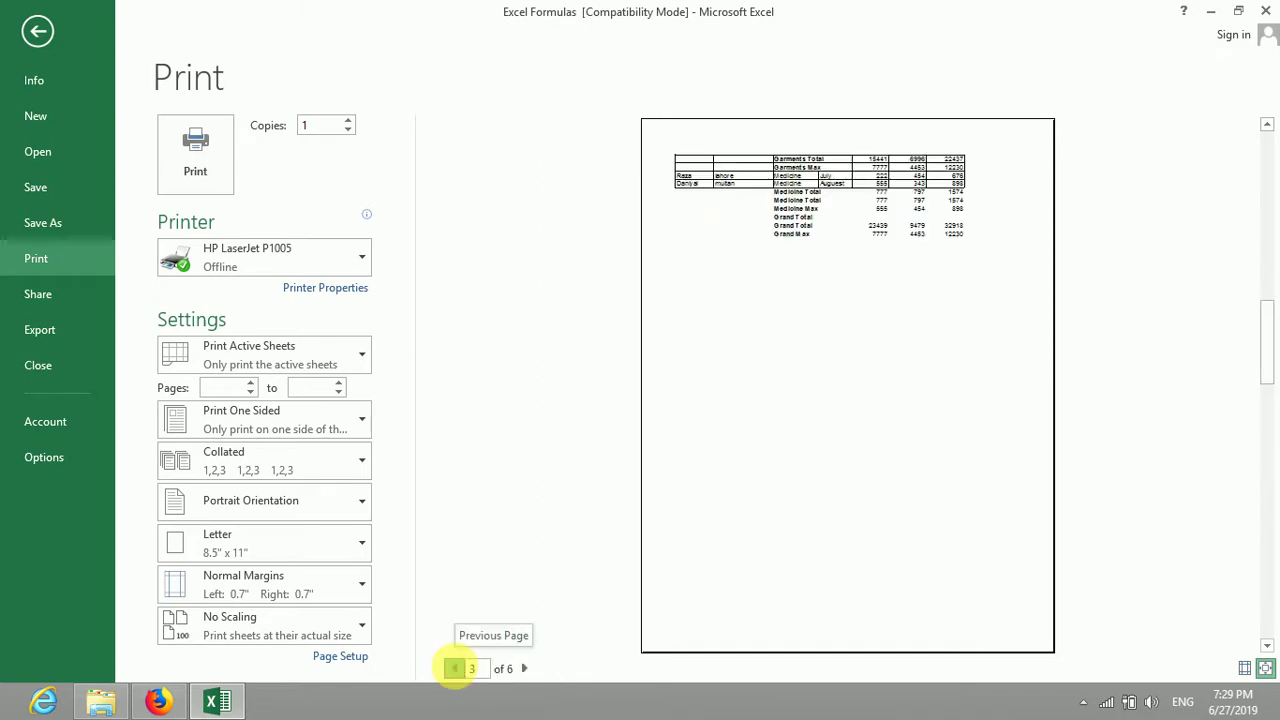
{"action": "left_click", "coordinate": [456, 669]}
{"action": "left_click", "coordinate": [456, 669]}
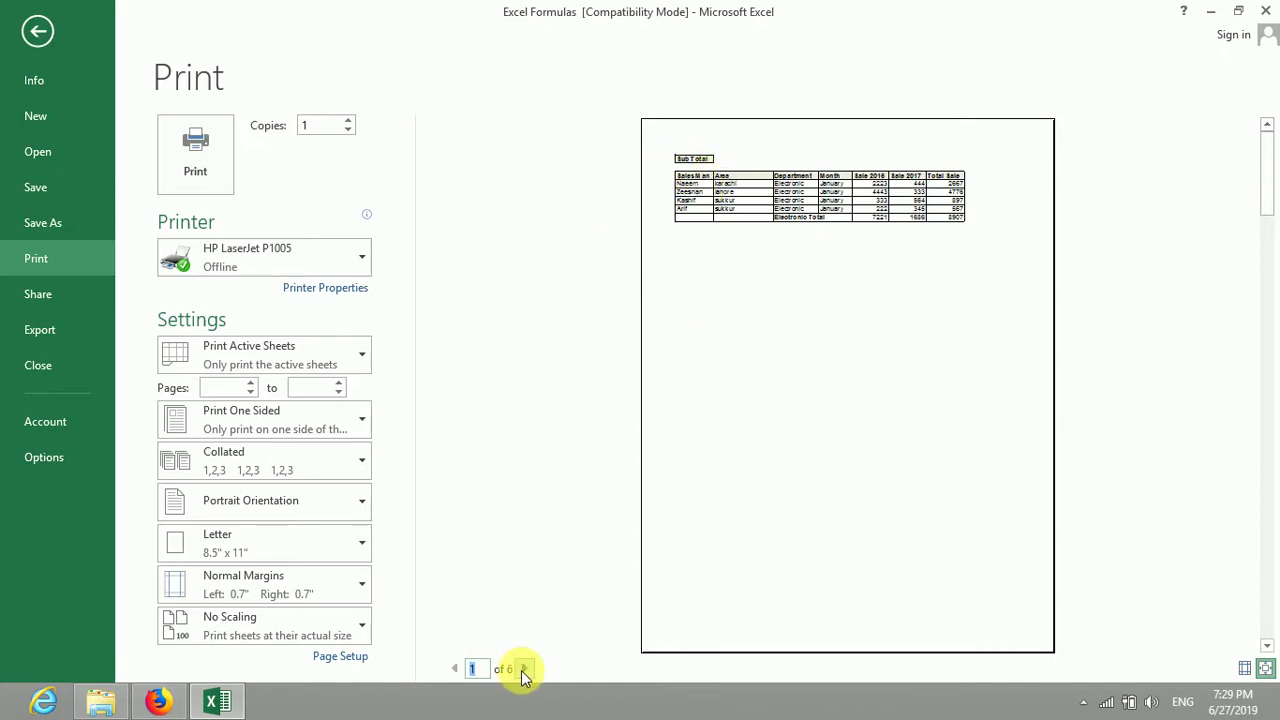
{"action": "left_click", "coordinate": [524, 668]}
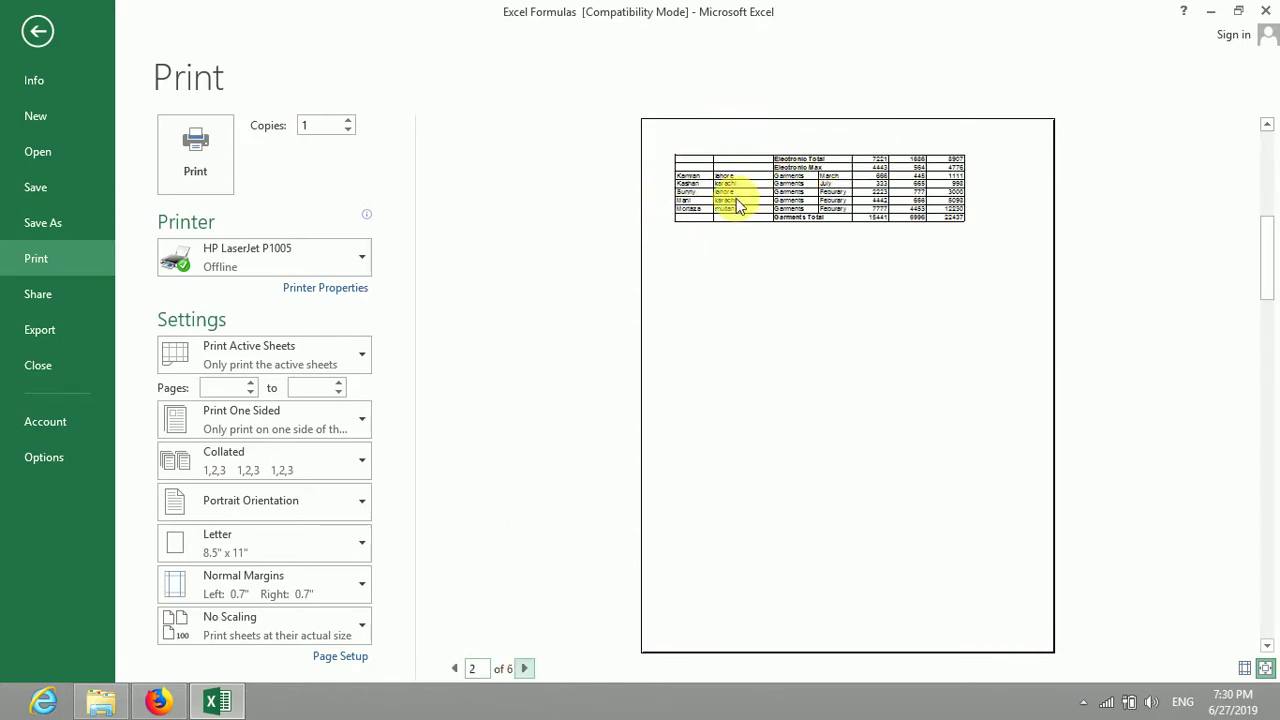
{"action": "left_click", "coordinate": [455, 668]}
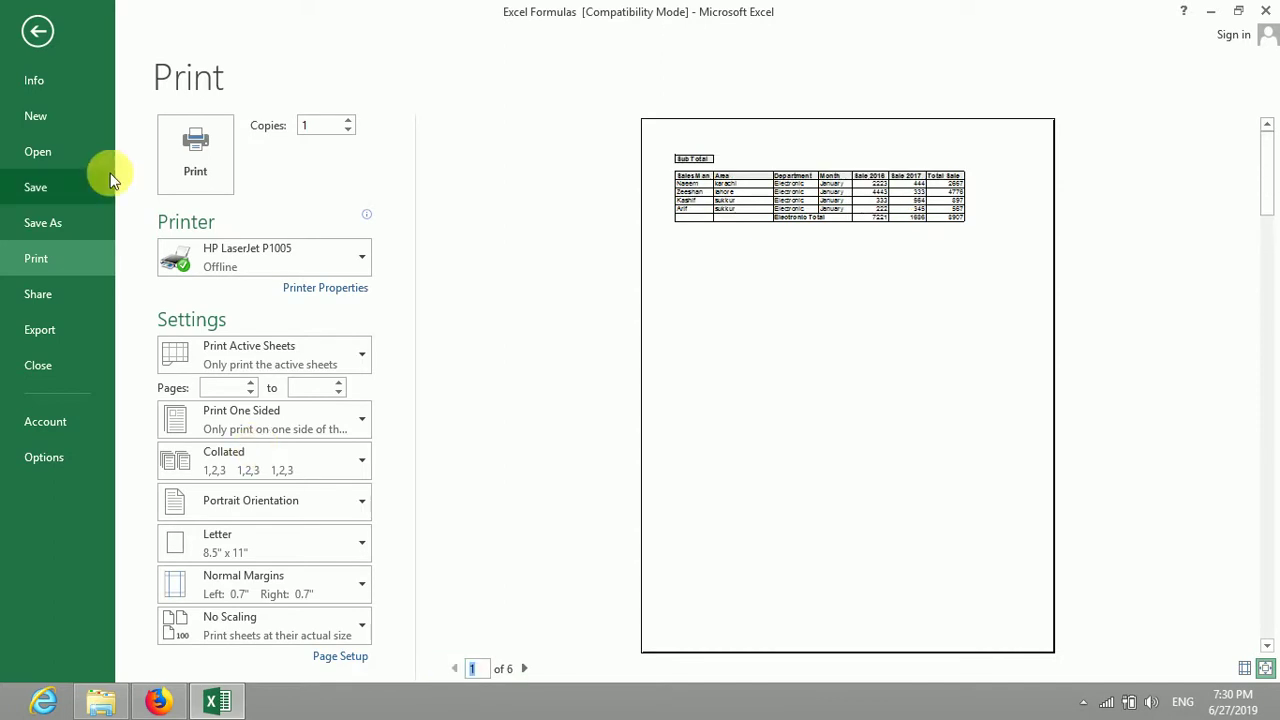
{"action": "left_click", "coordinate": [38, 31]}
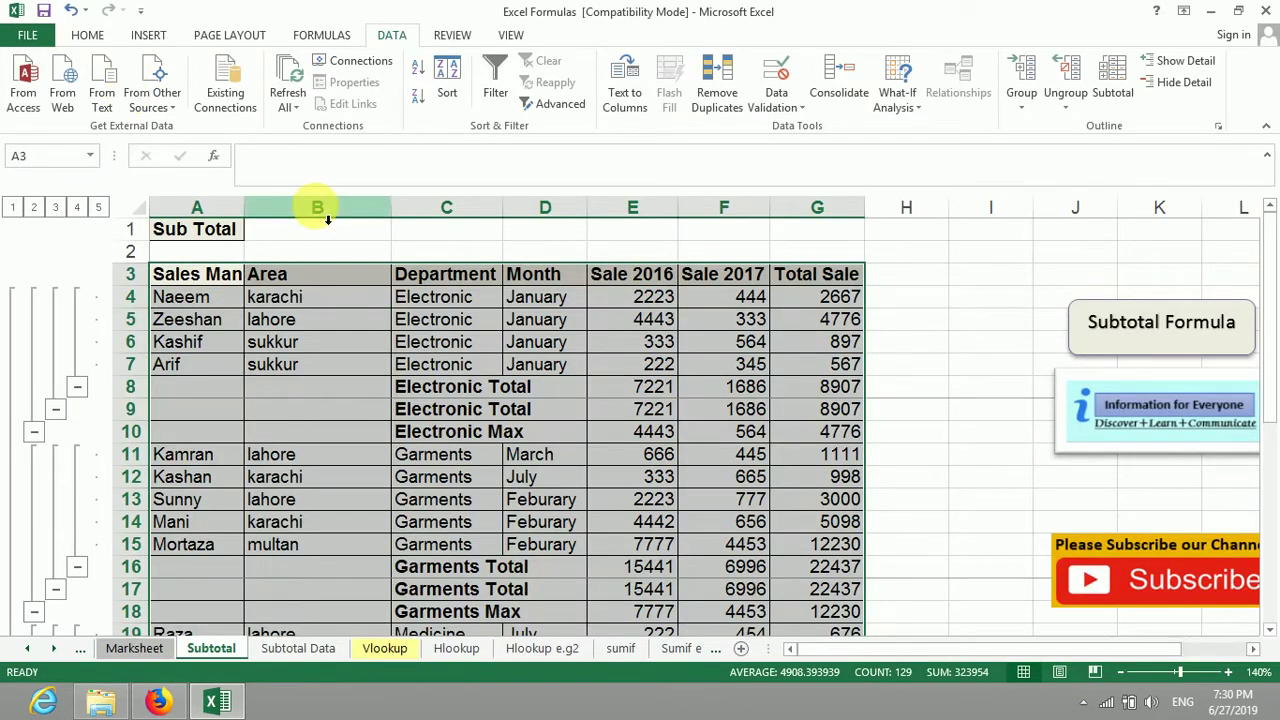
Step: Set $3:$3 as the rows to repeat at top in Print Titles
{"action": "left_click", "coordinate": [150, 38]}
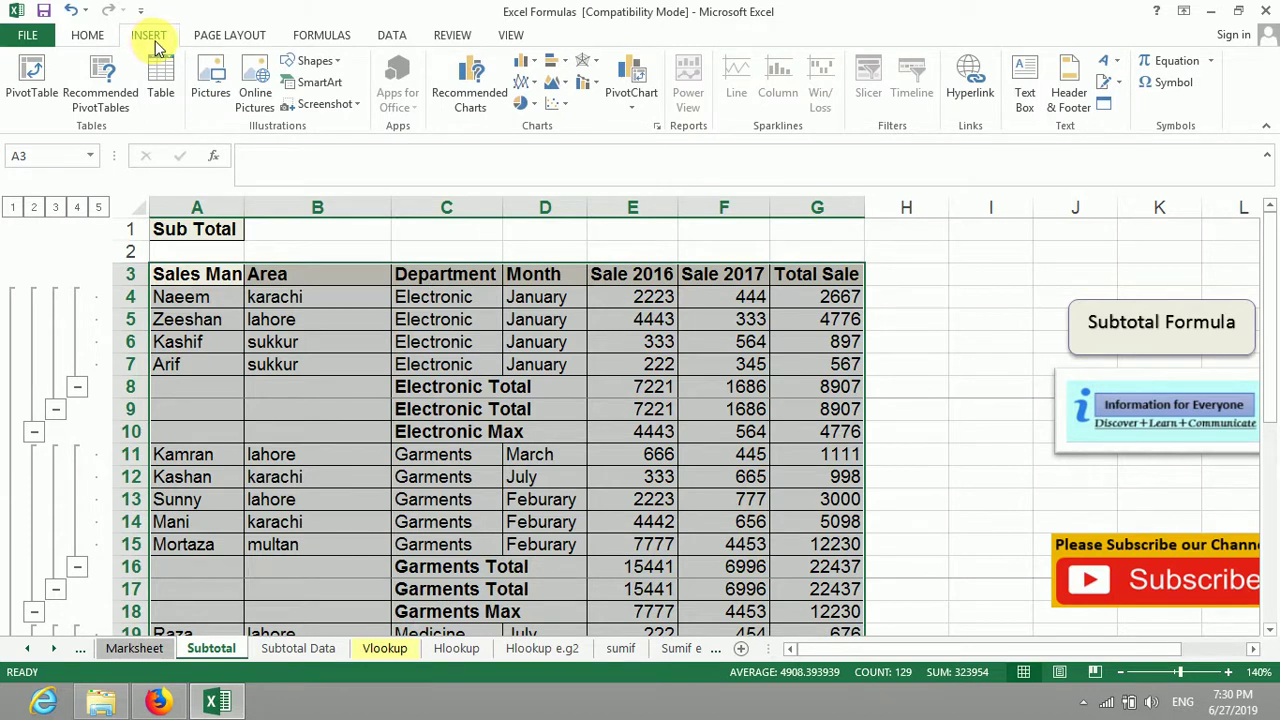
{"action": "left_click", "coordinate": [100, 35]}
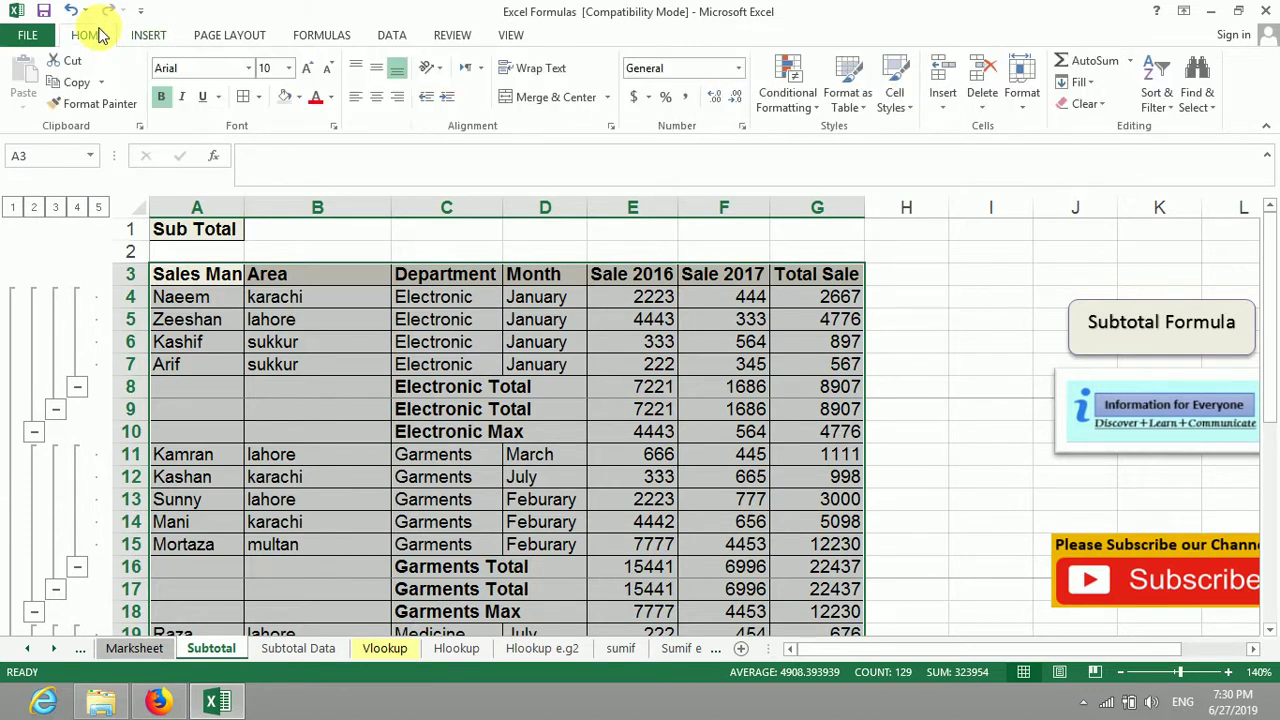
{"action": "left_click", "coordinate": [225, 42]}
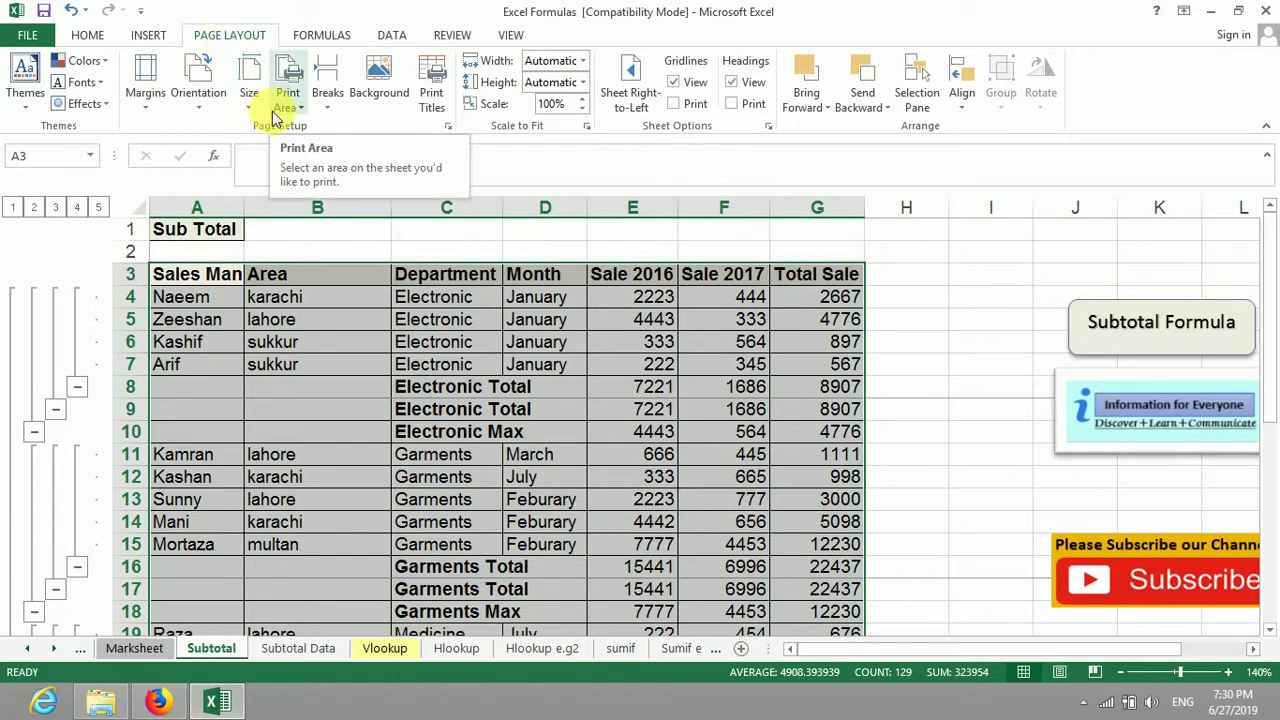
{"action": "left_click", "coordinate": [433, 98]}
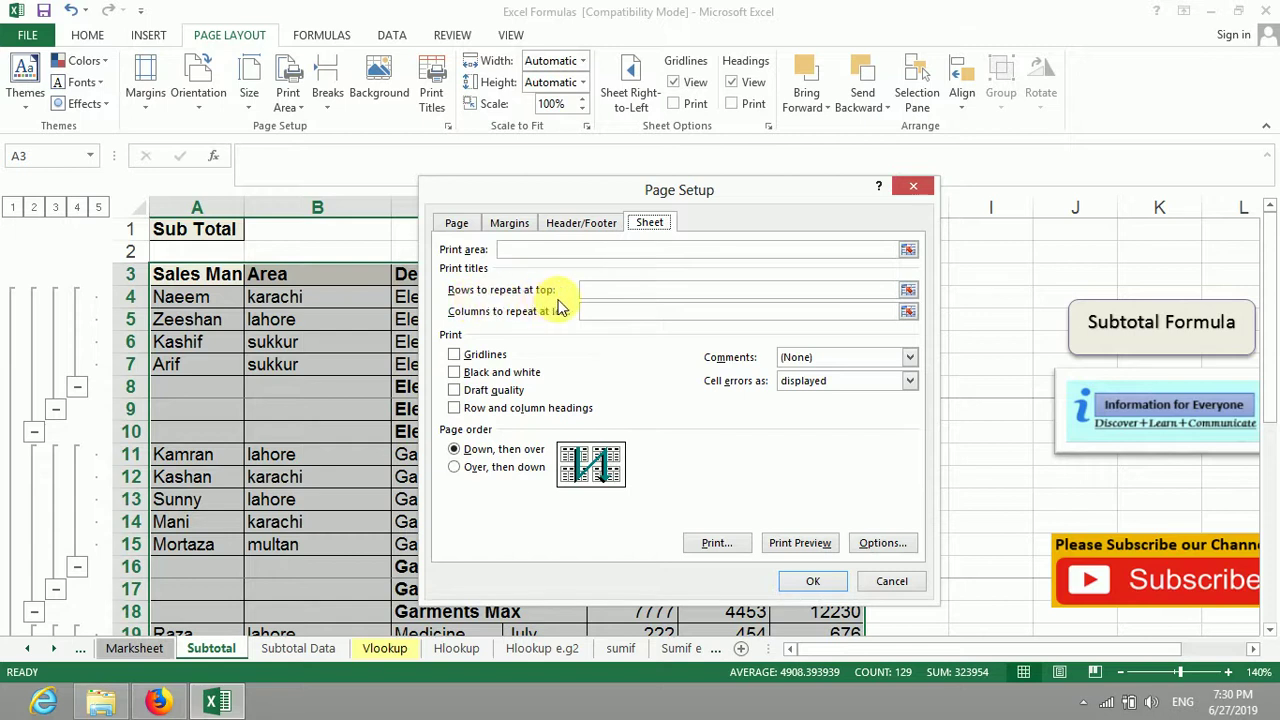
{"action": "left_click", "coordinate": [907, 297]}
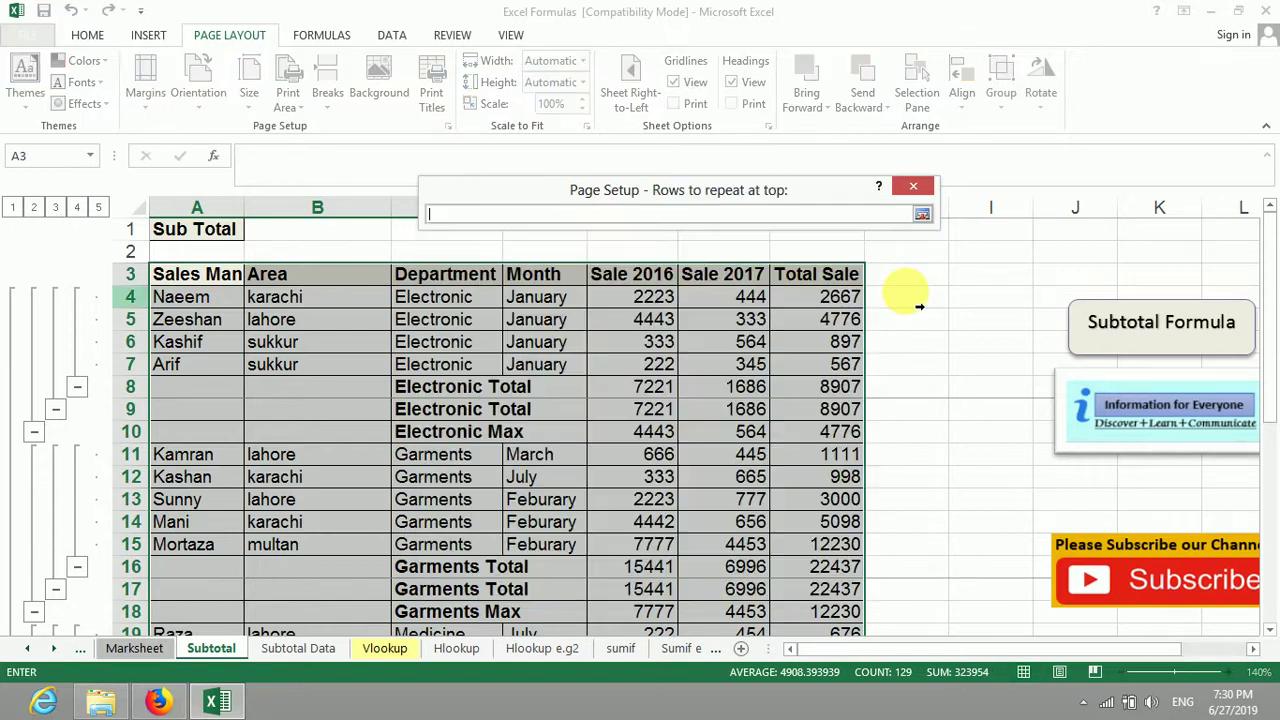
{"action": "left_click", "coordinate": [242, 301]}
{"action": "mouse_move", "coordinate": [163, 272]}
{"action": "left_mouse_down"}
{"action": "mouse_move", "coordinate": [265, 300]}
{"action": "mouse_move", "coordinate": [358, 268]}
{"action": "left_mouse_up"}
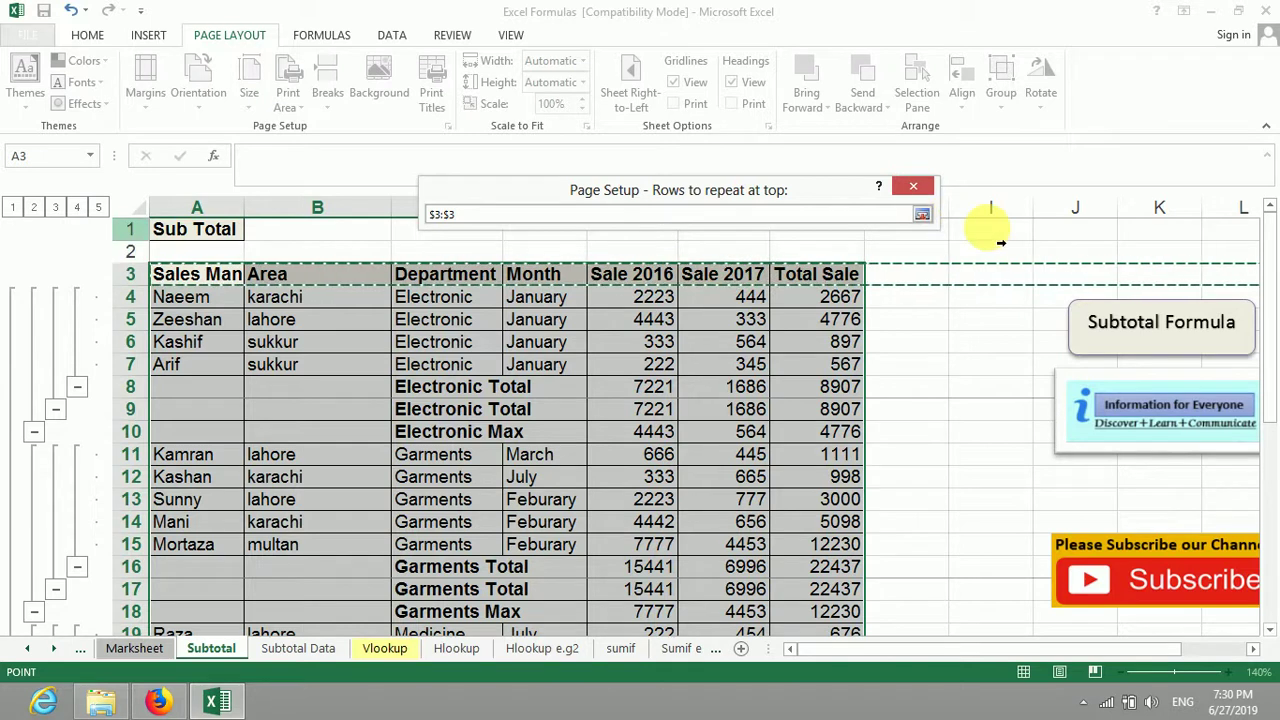
{"action": "left_click", "coordinate": [921, 218]}
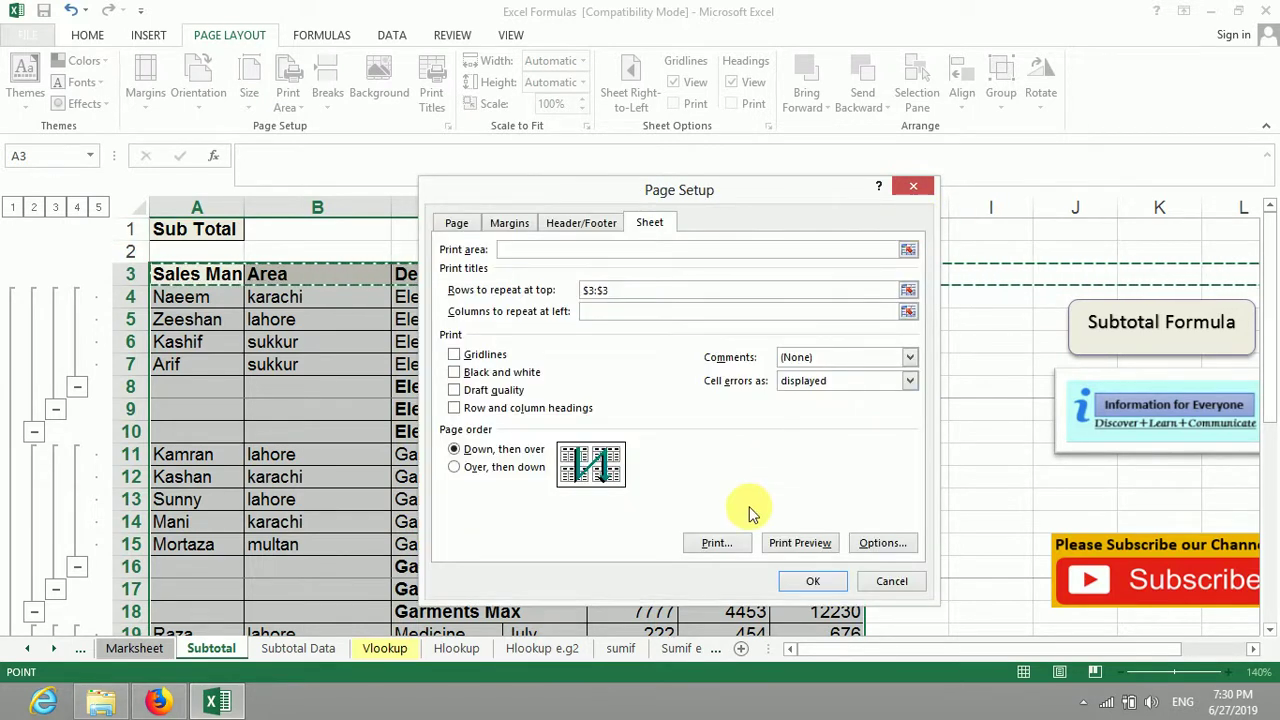
{"action": "left_click", "coordinate": [808, 581]}
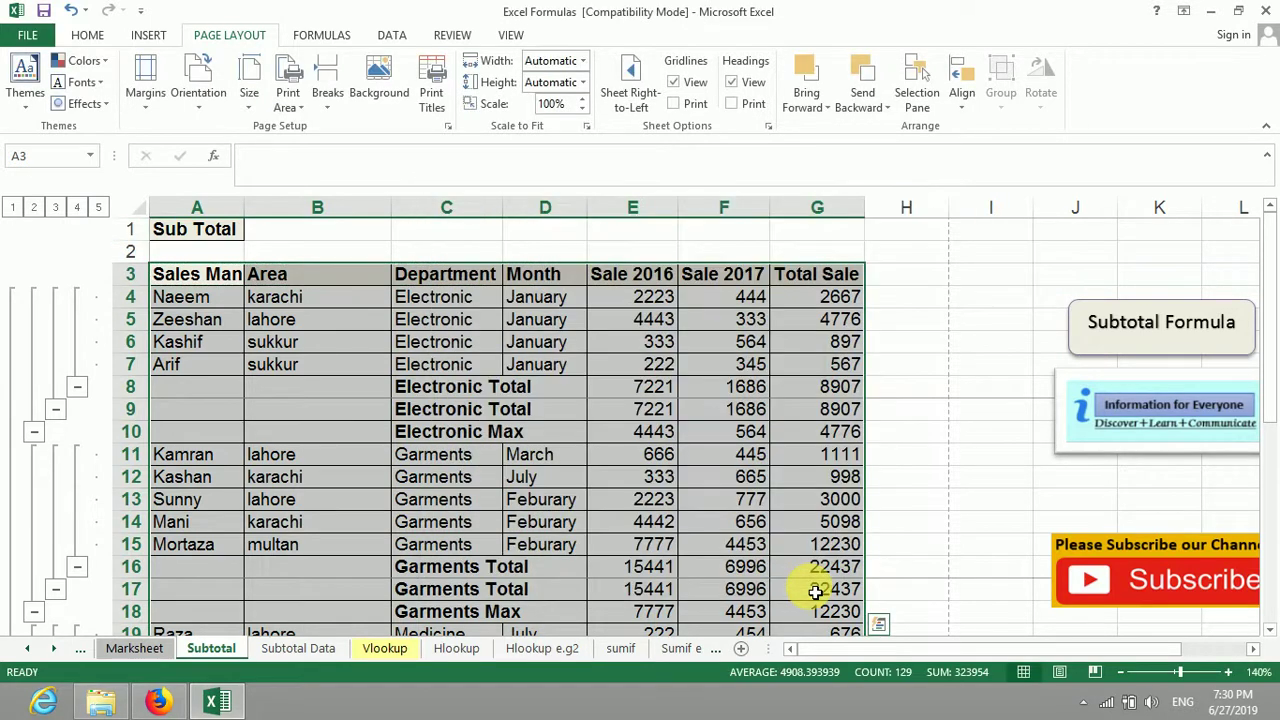
{"action": "key", "text": "ctrl+p"}
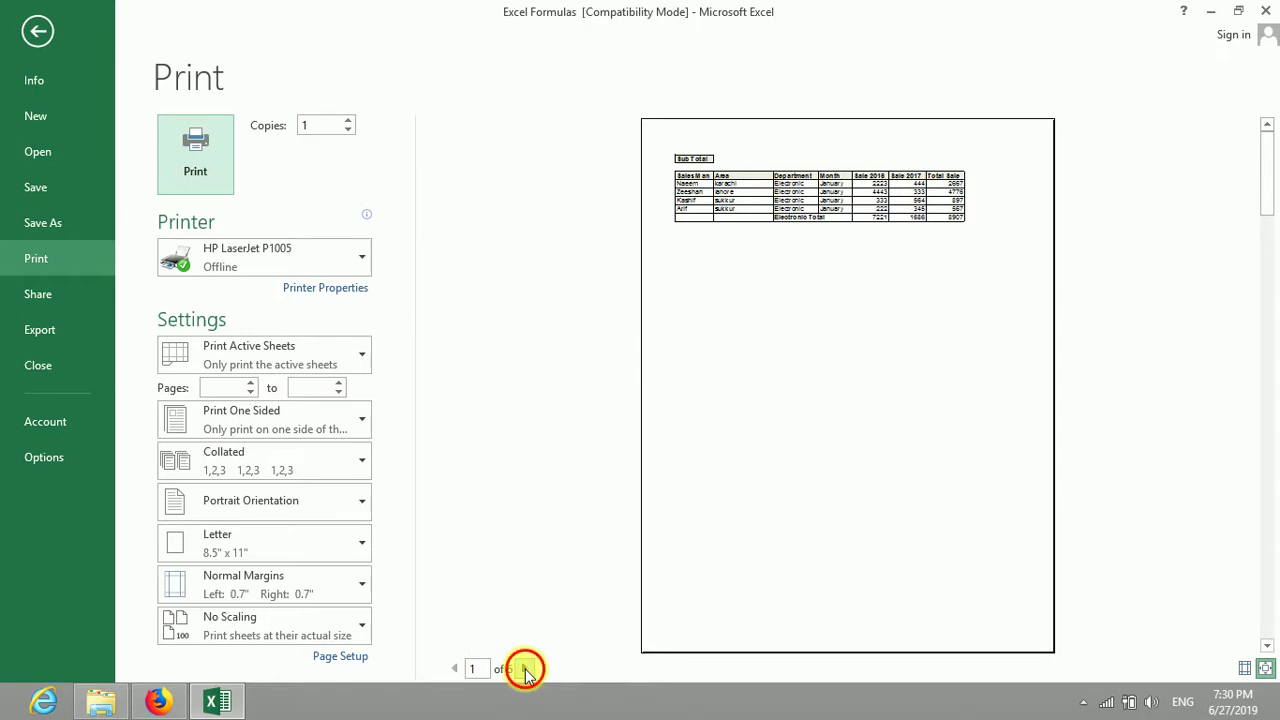
{"action": "left_click", "coordinate": [524, 668]}
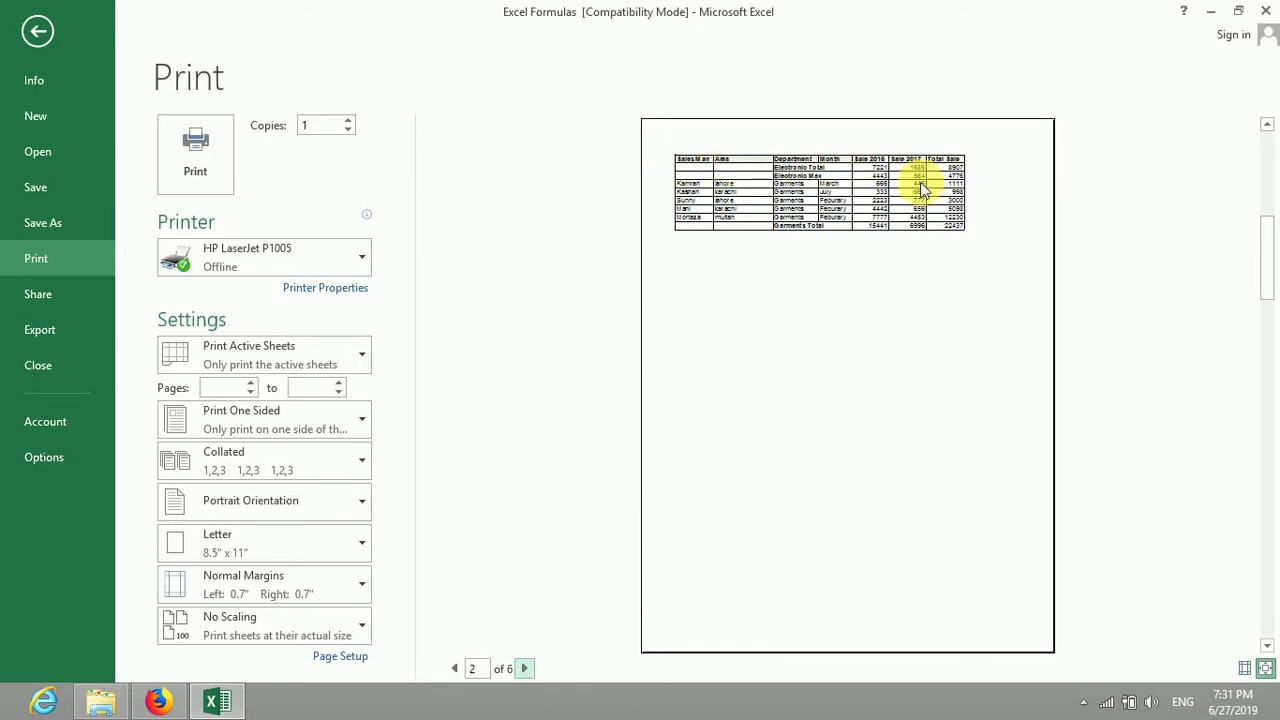
{"action": "left_click", "coordinate": [37, 31]}
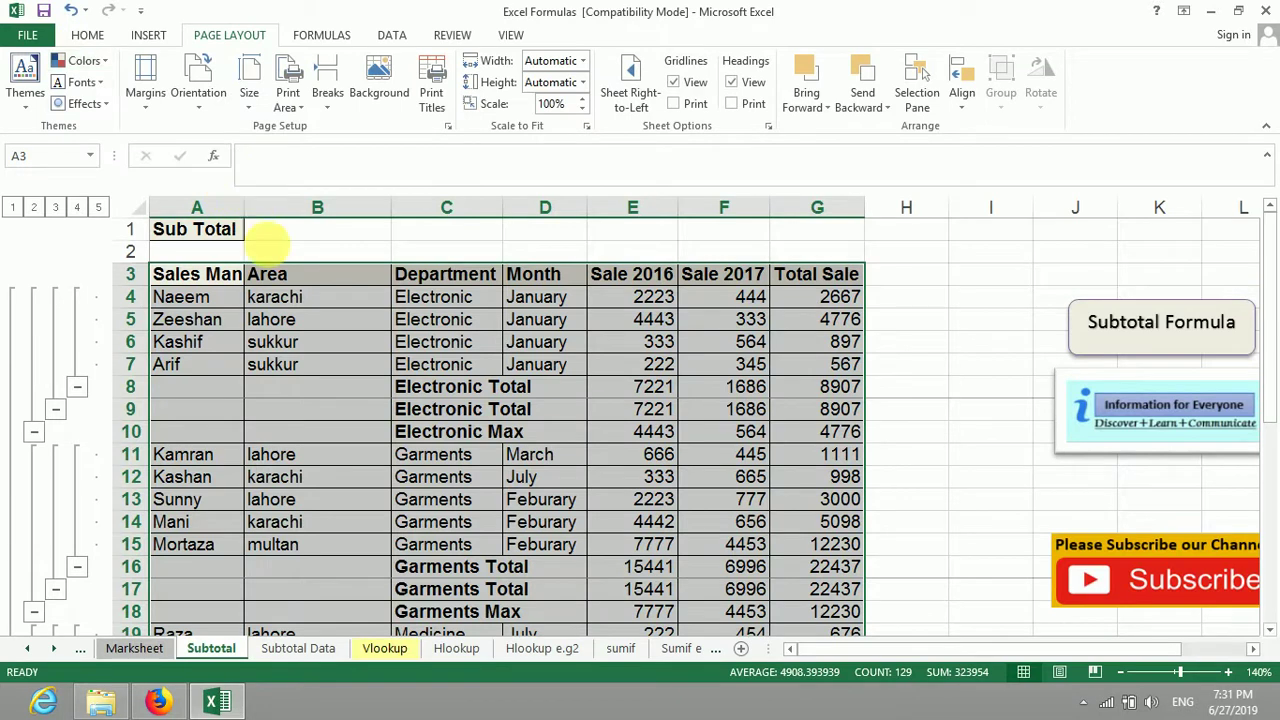